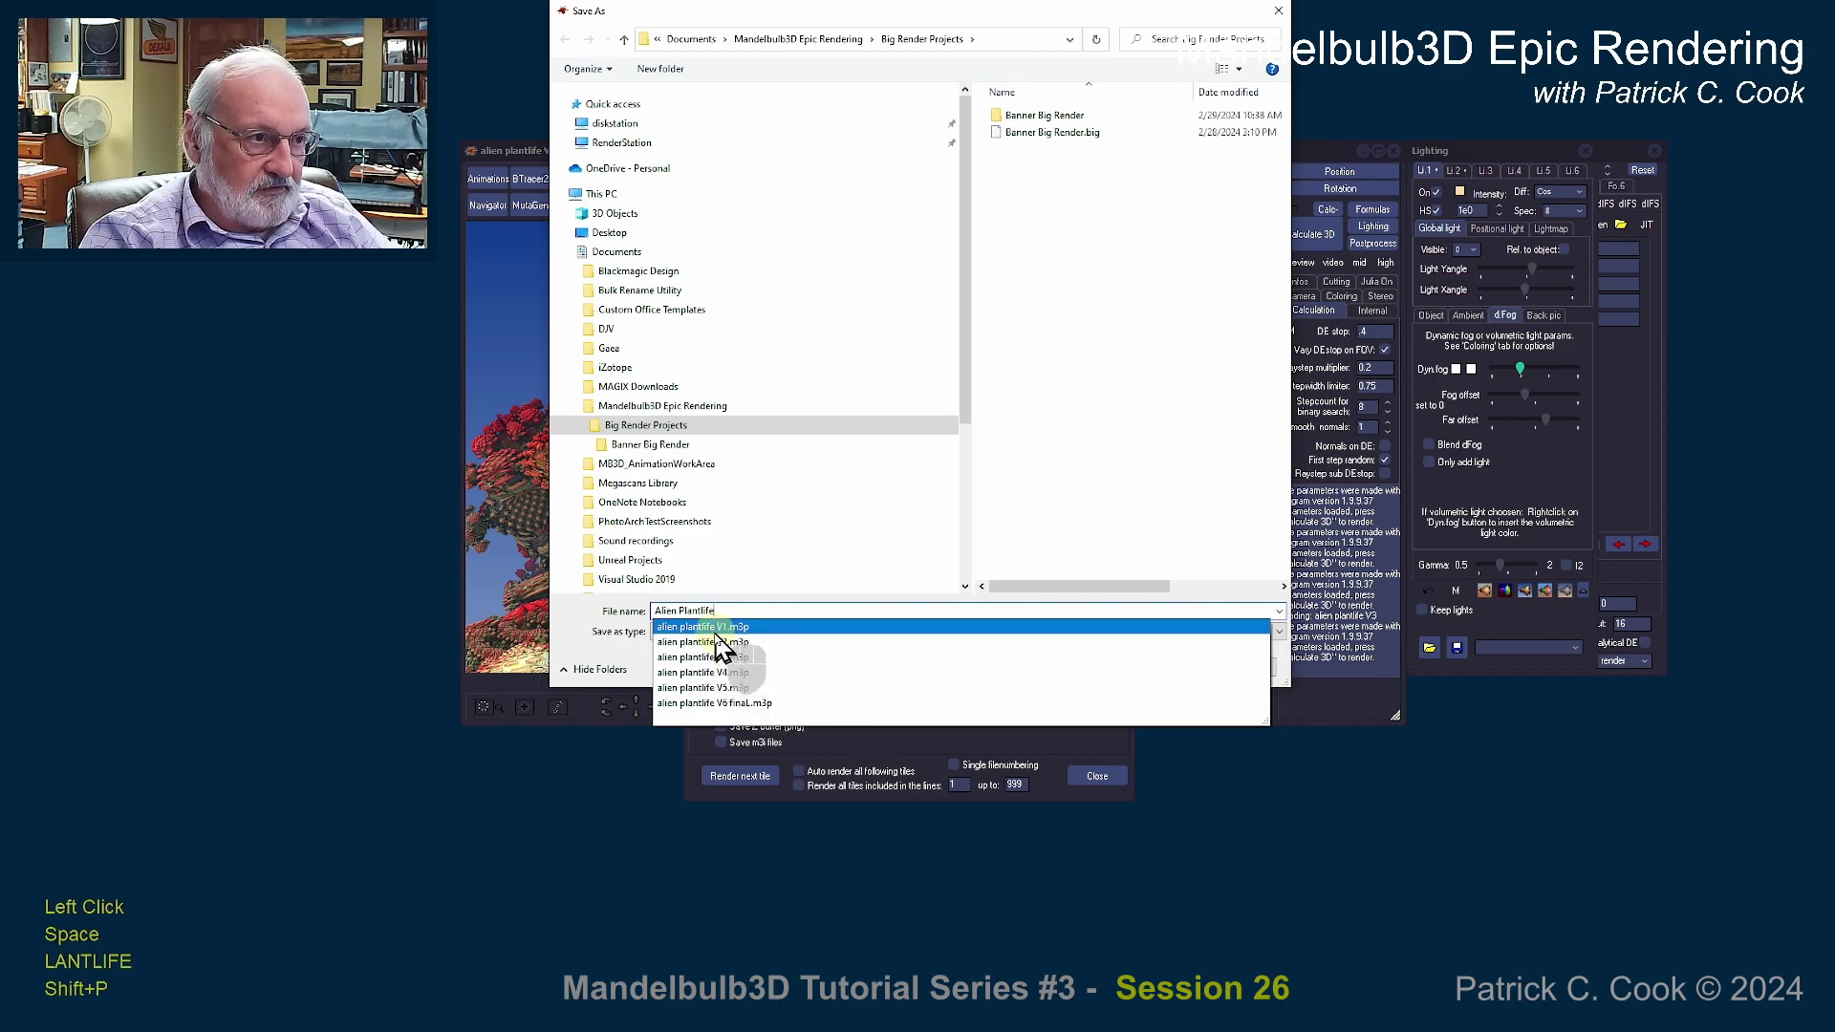
Save the big render project as "Alien Plantlifev Big" in the Big Render Projects folder.
click(621, 662)
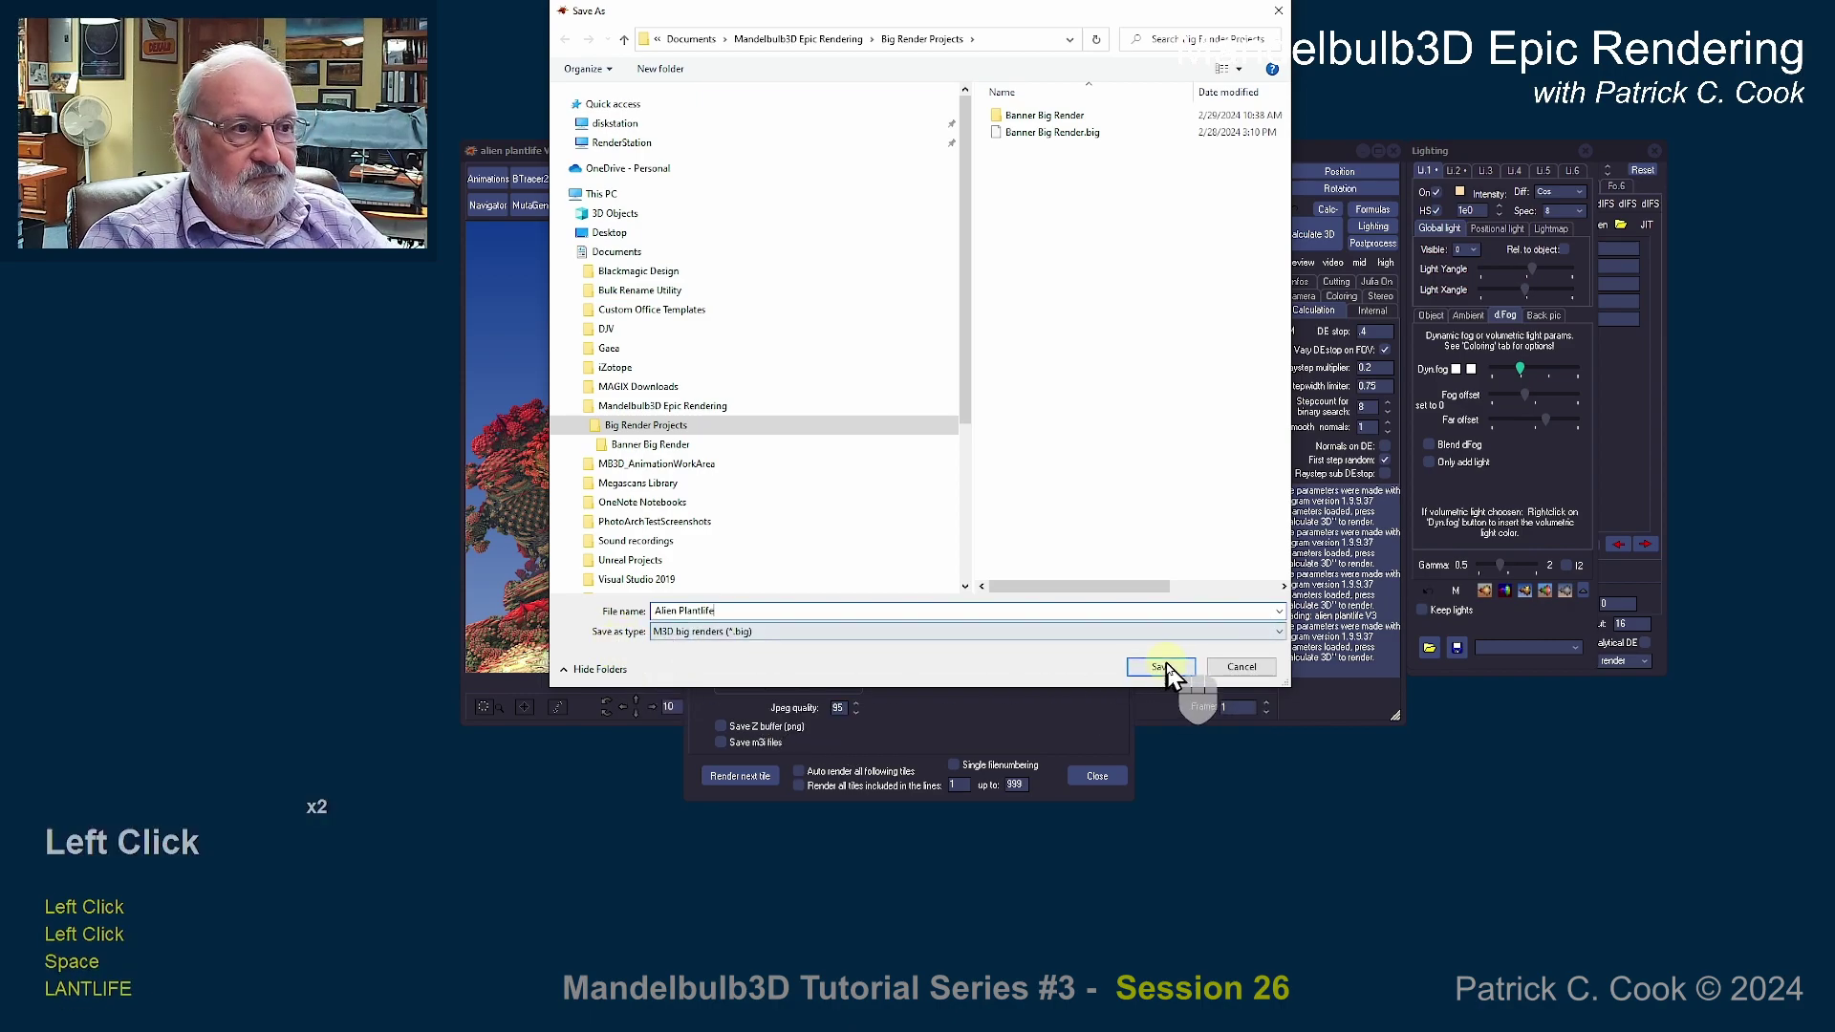
click(860, 612)
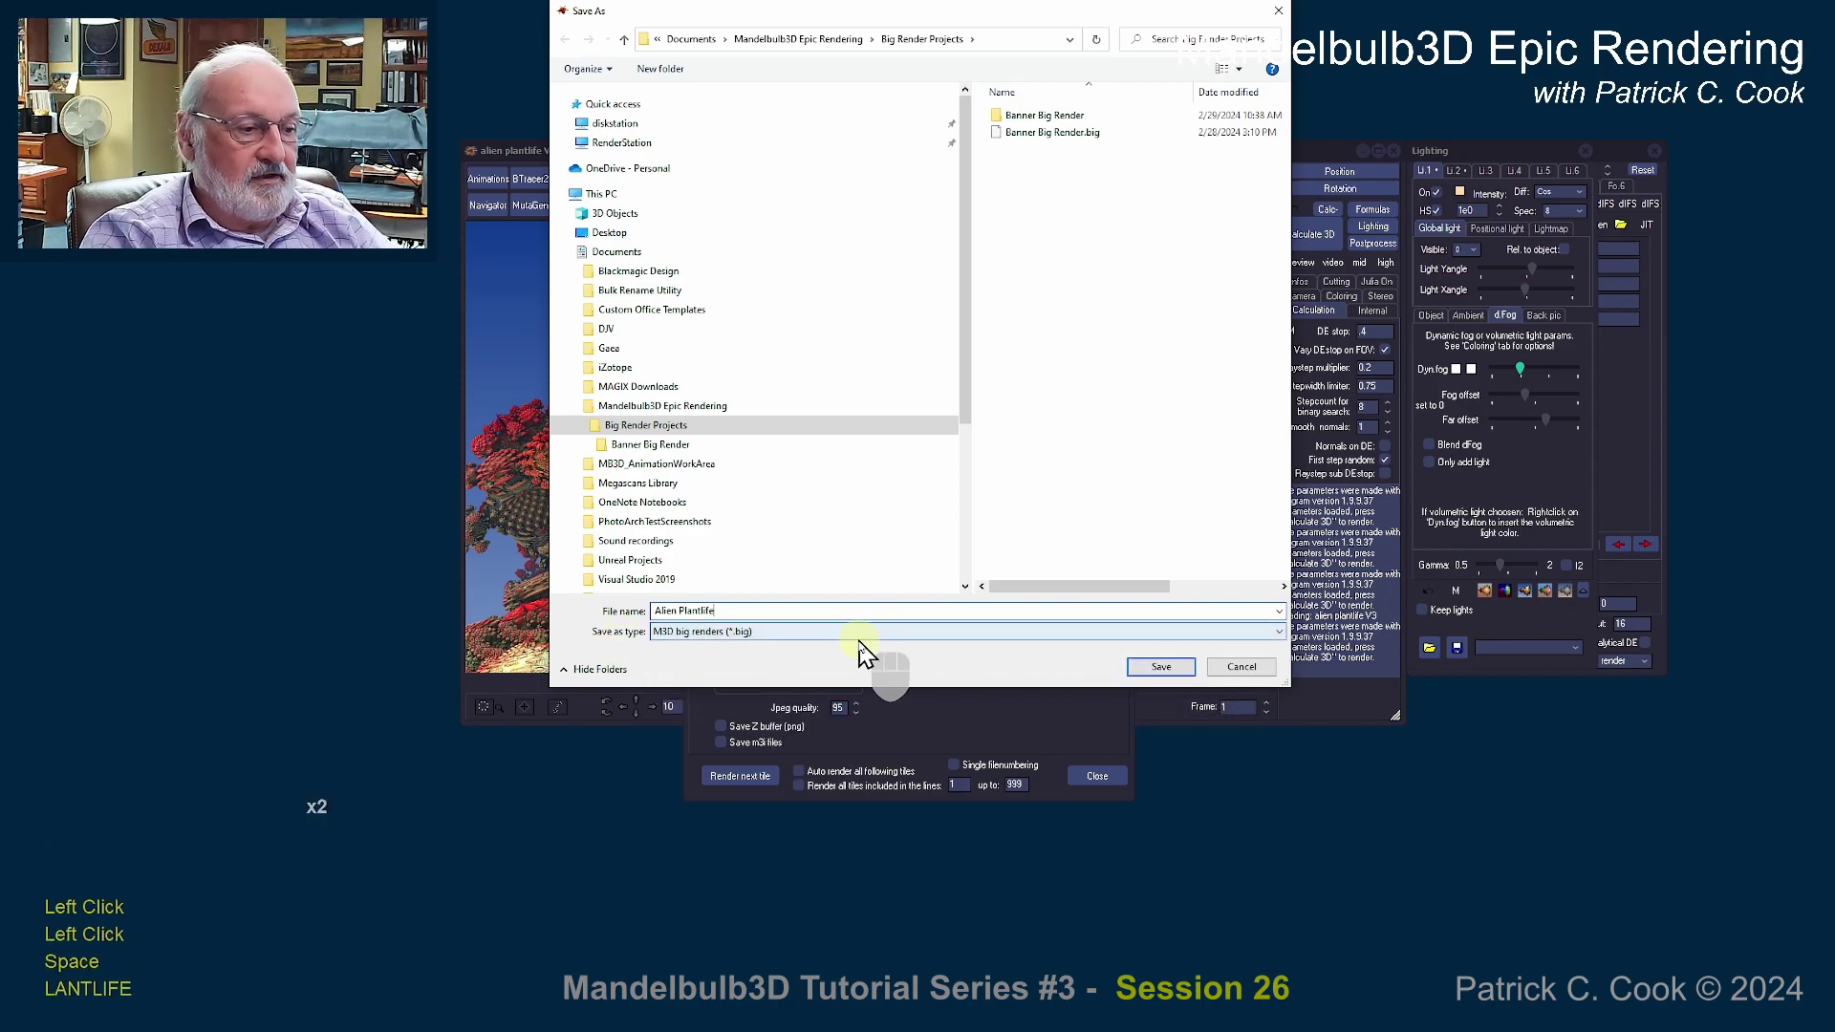
text(v )
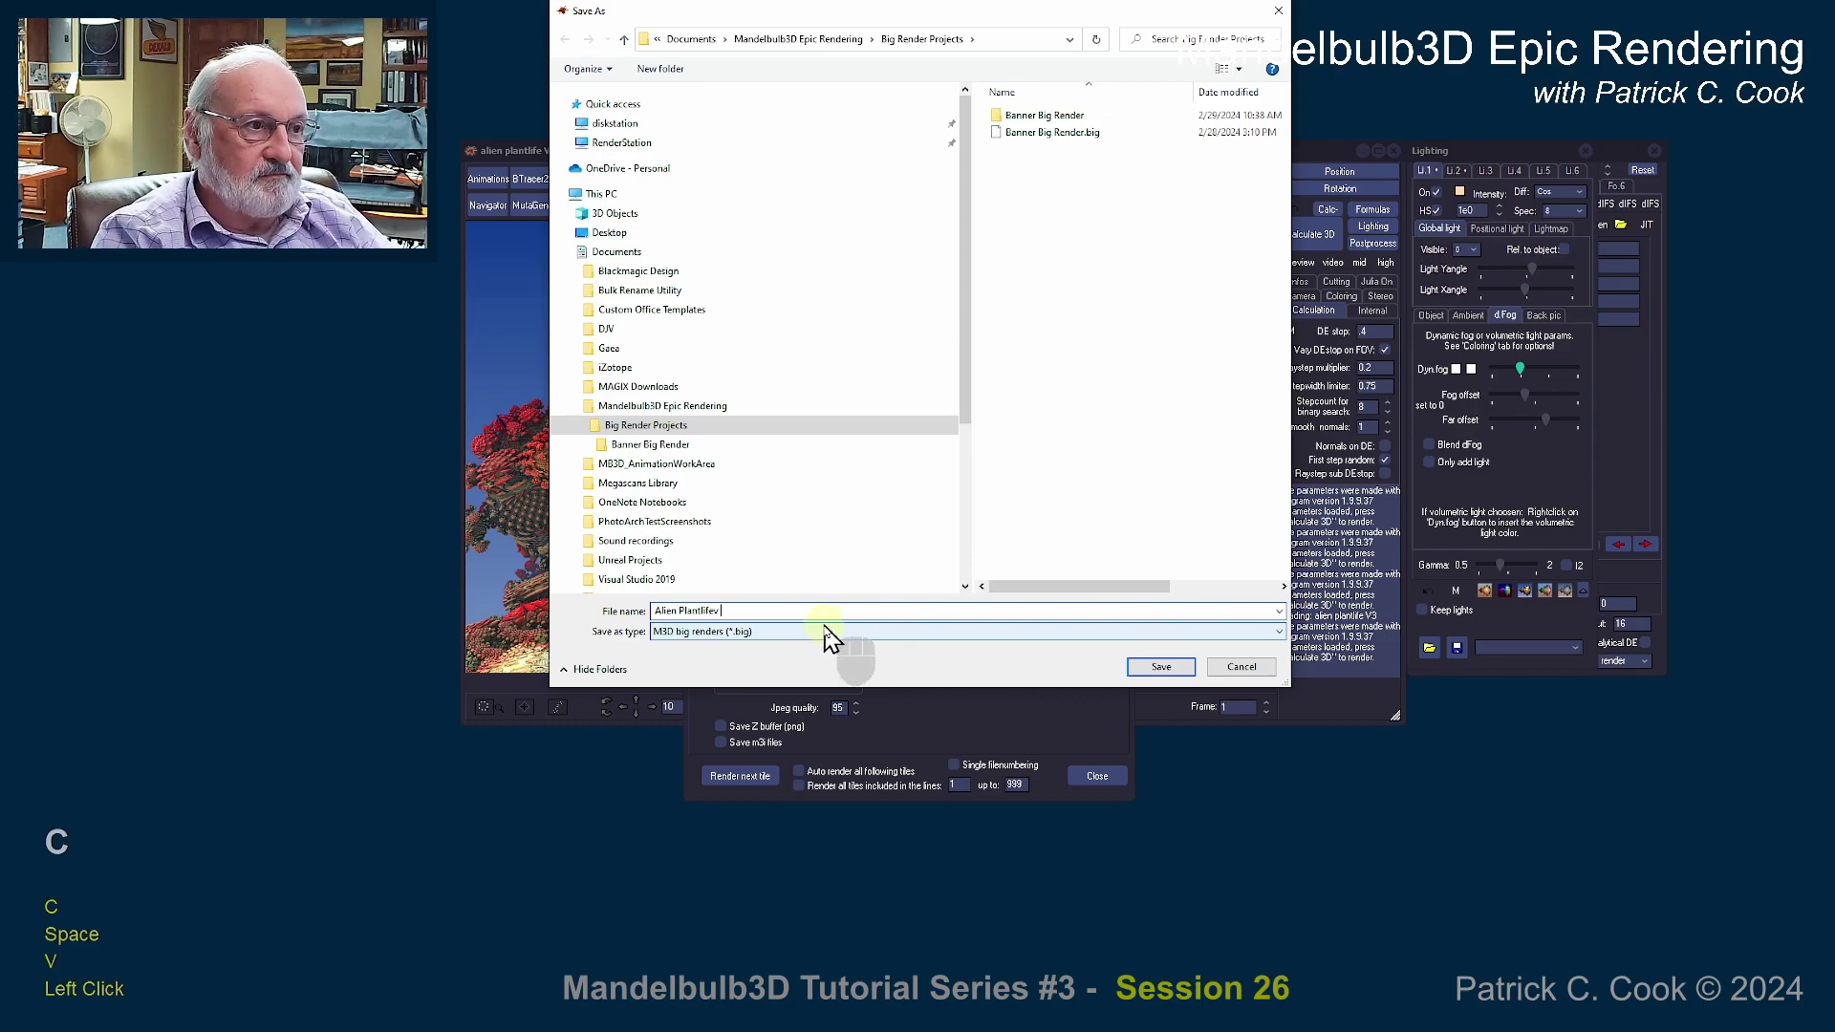
text(cN)
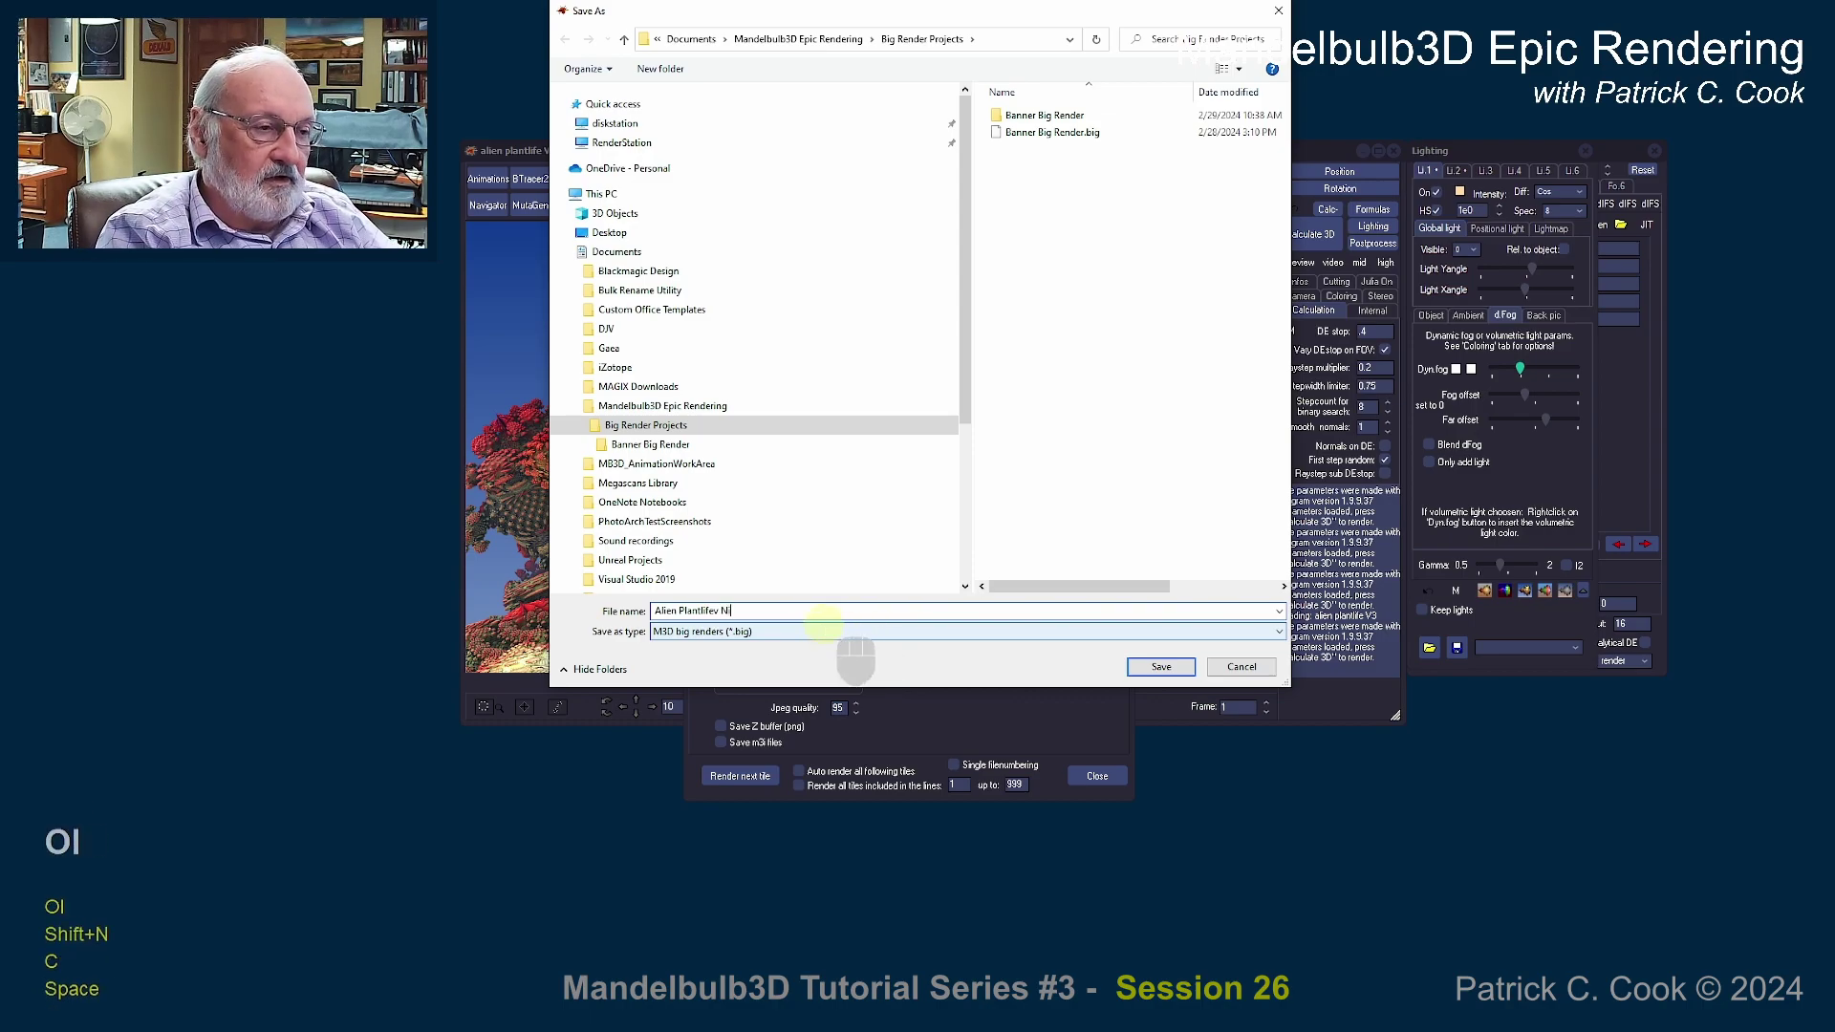
text( Big)
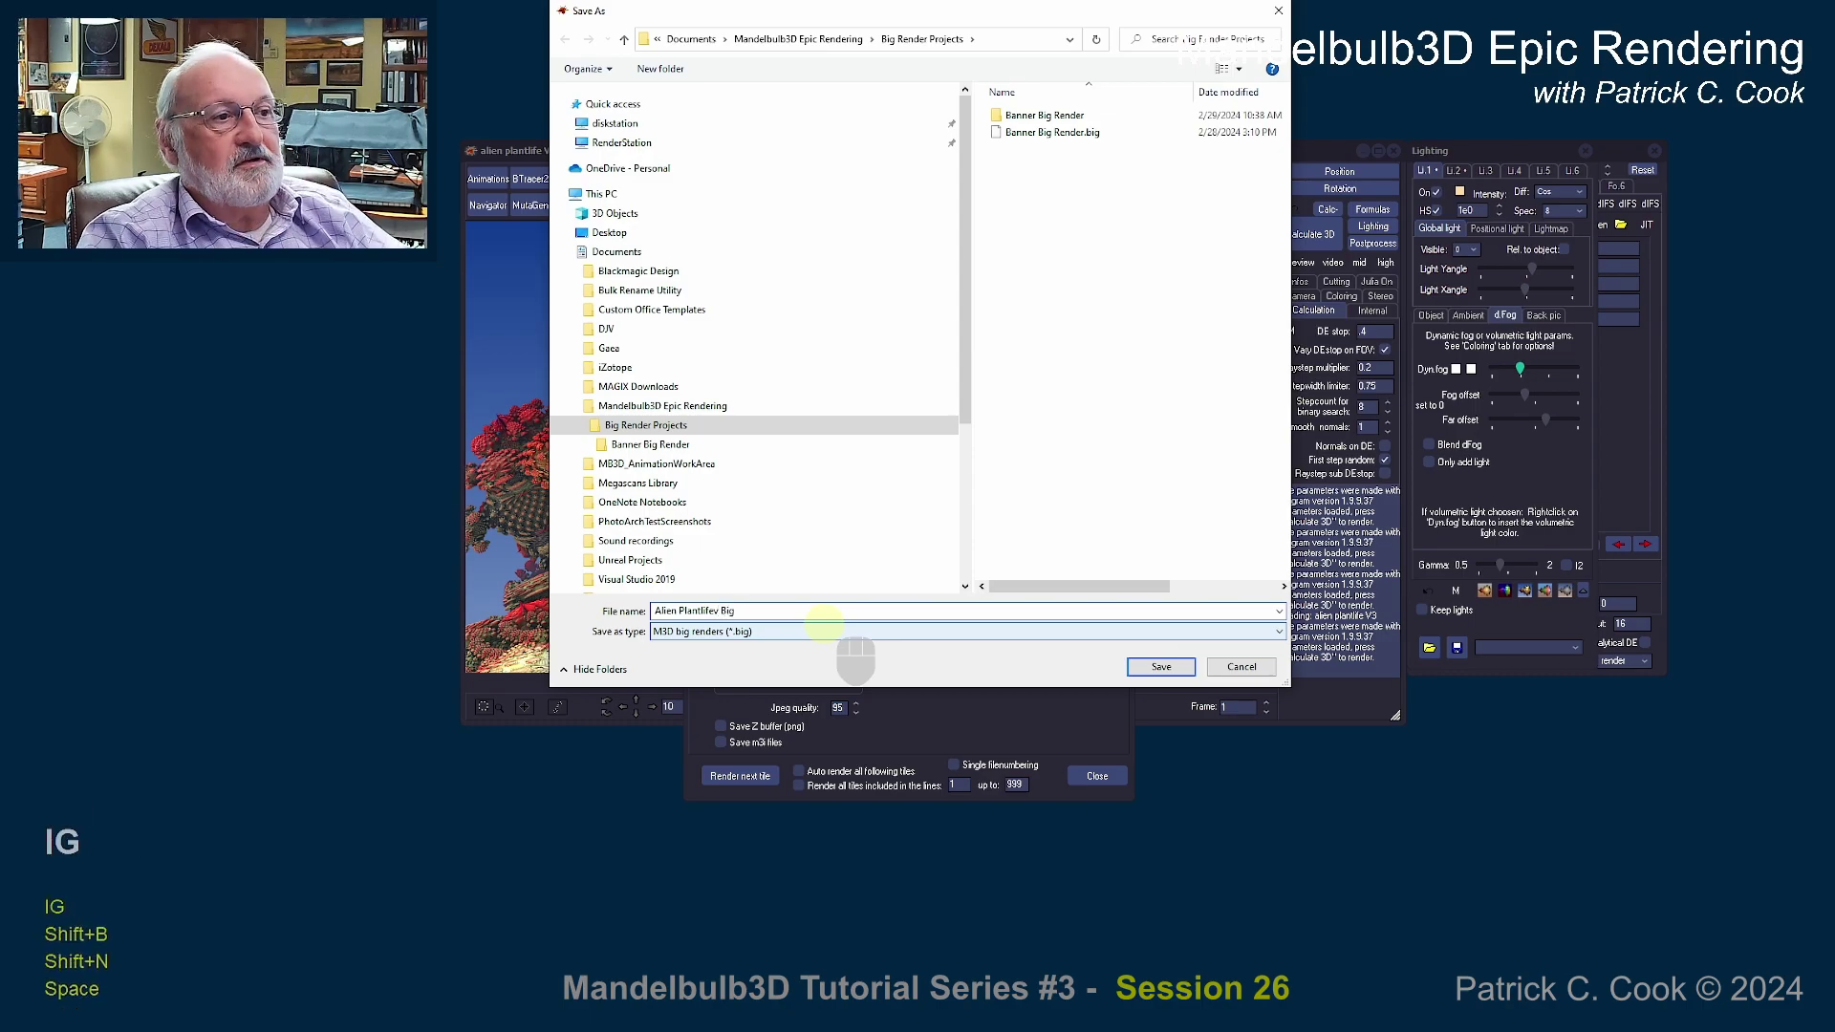
click(1139, 667)
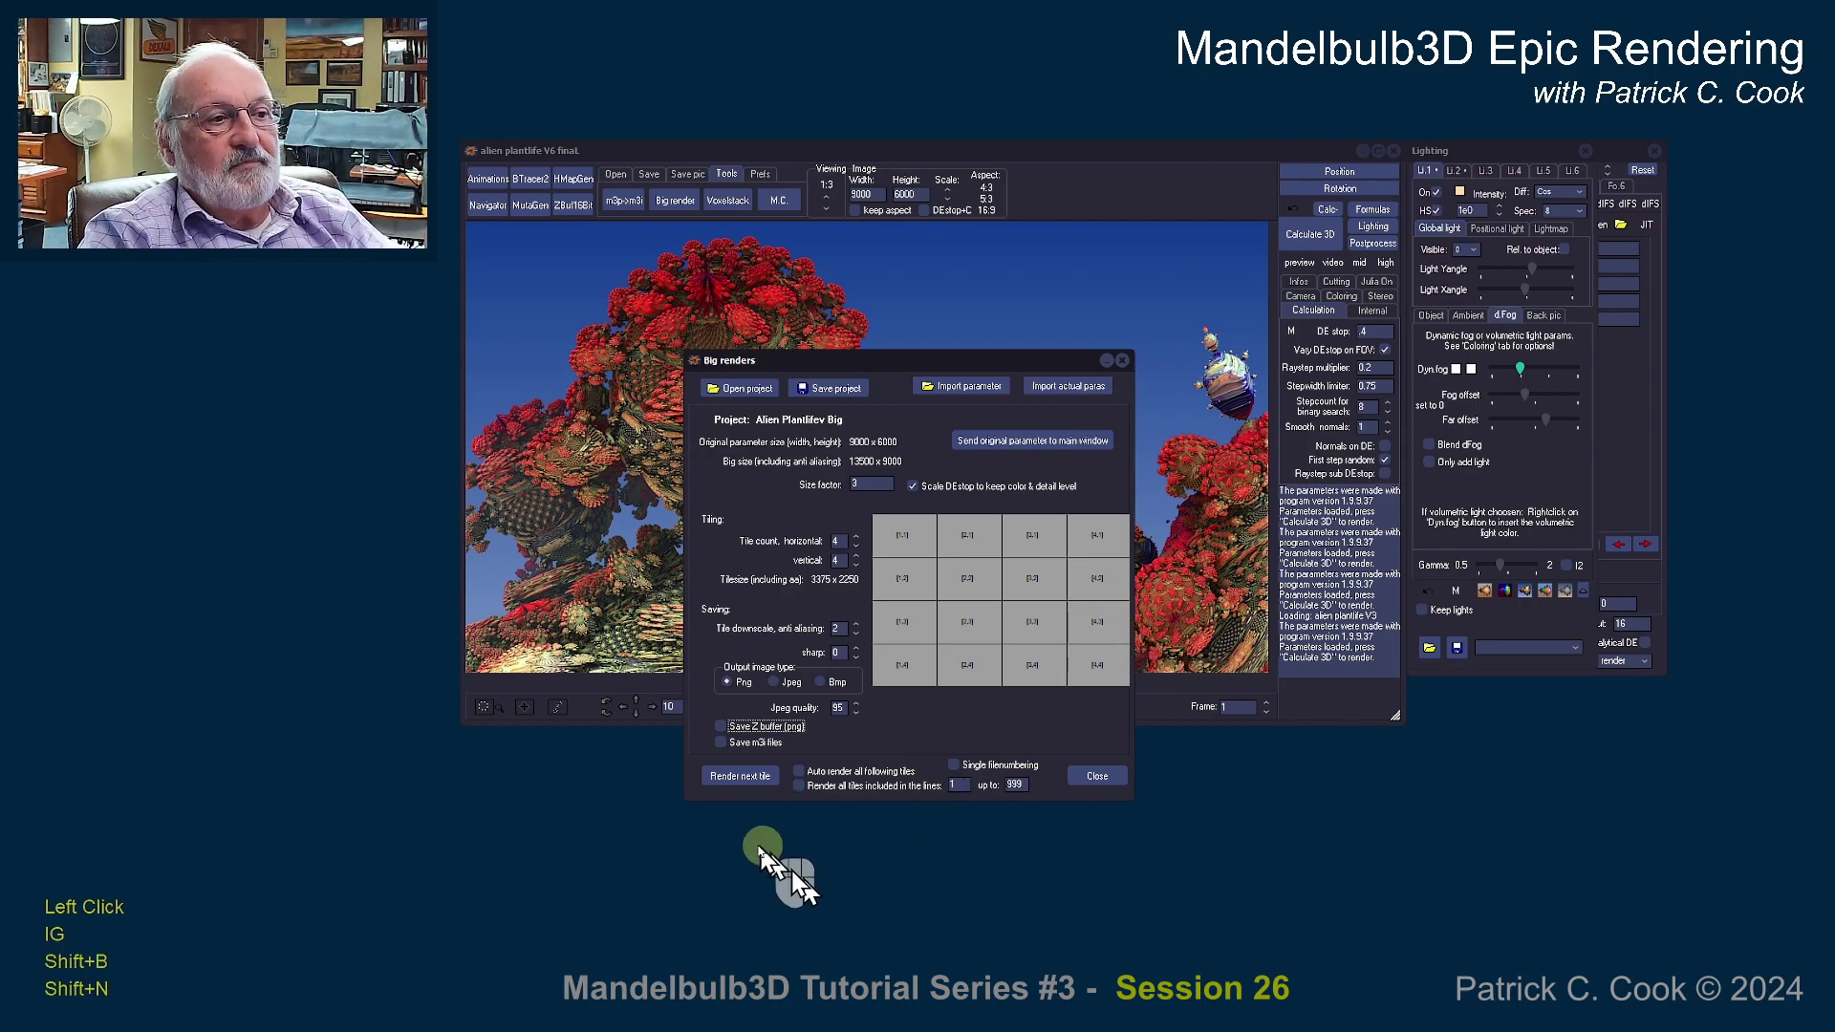
Check the Big Render Projects folder for the saved project and its tile folder, without opening a project.
click(743, 780)
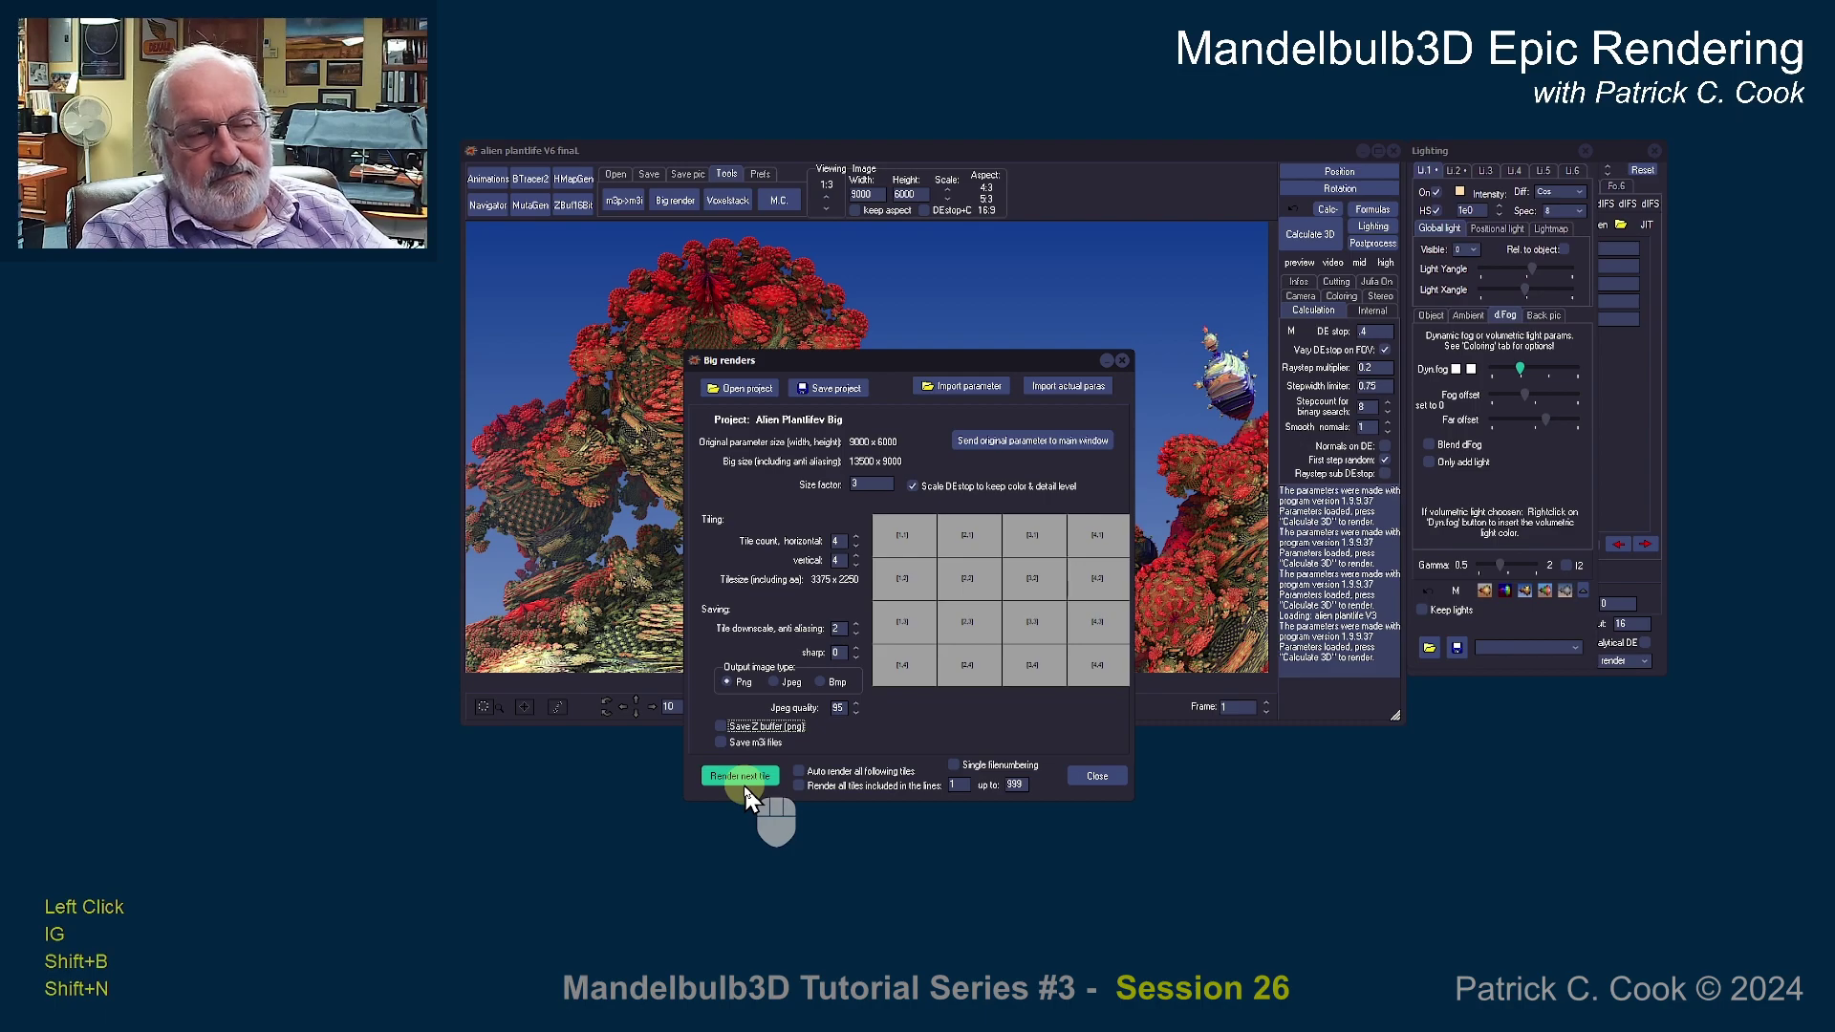
click(746, 392)
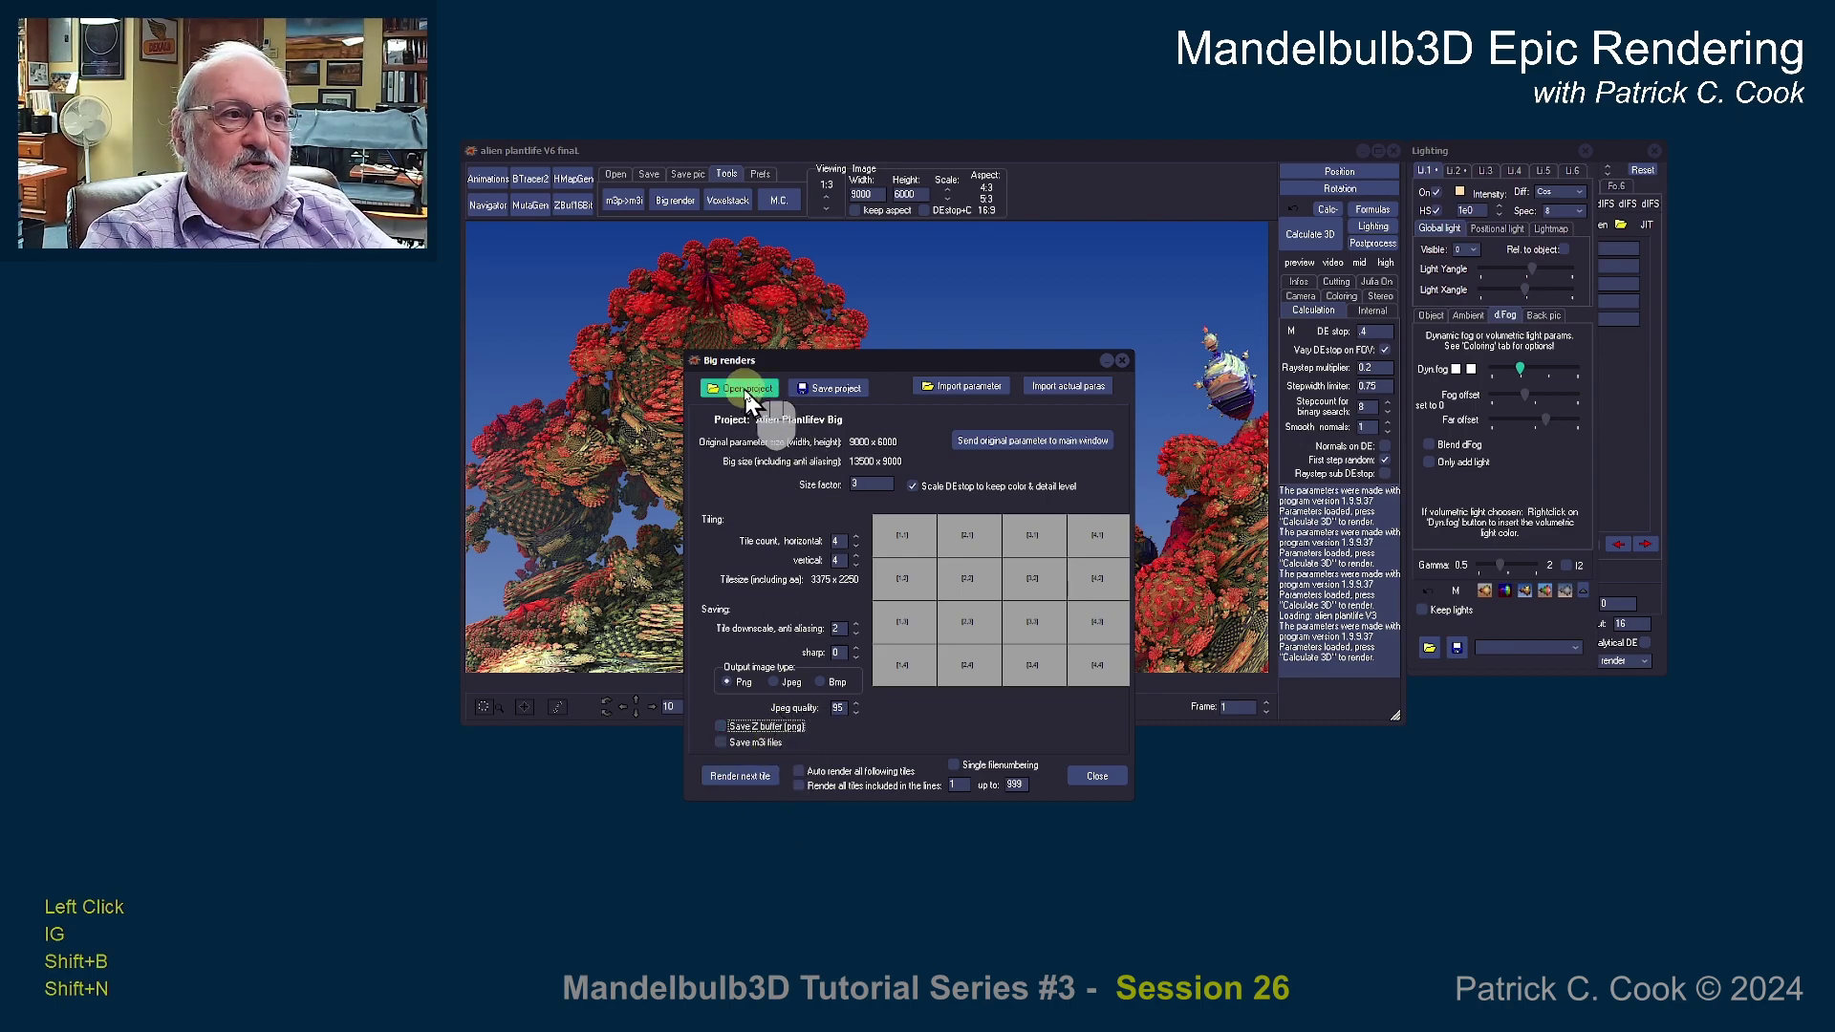
click(758, 397)
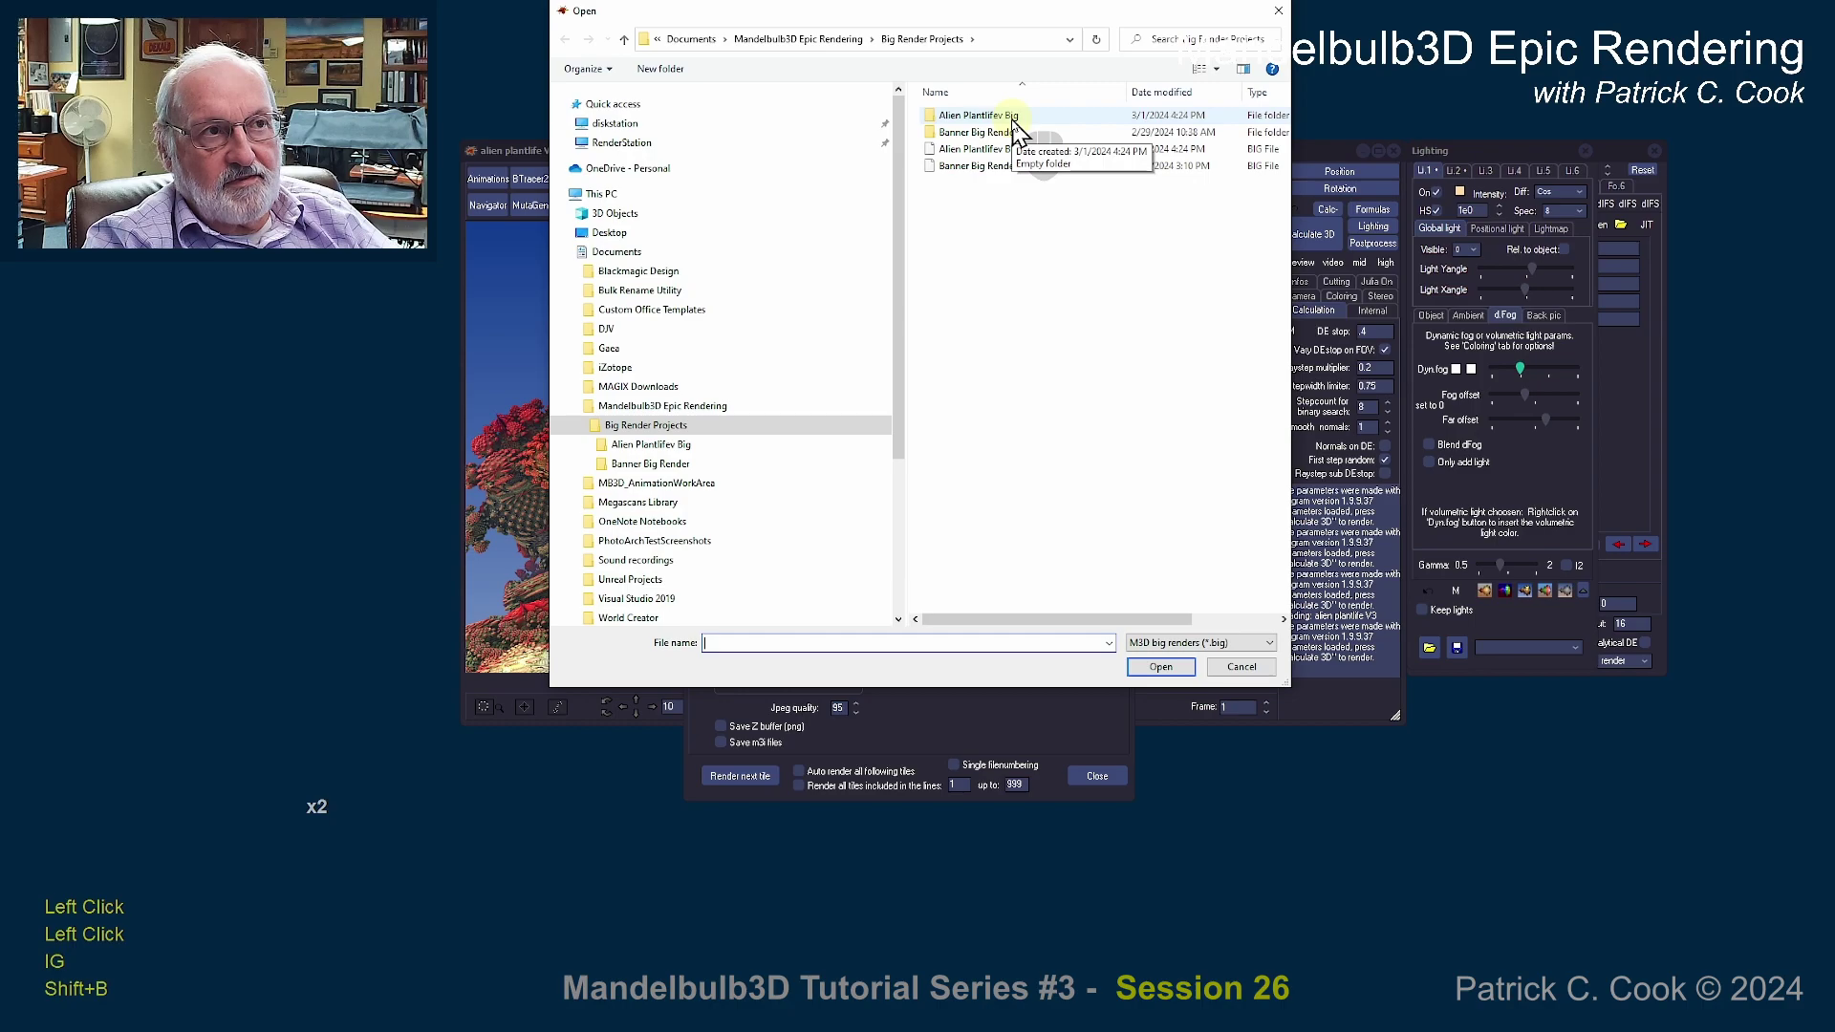
click(1267, 669)
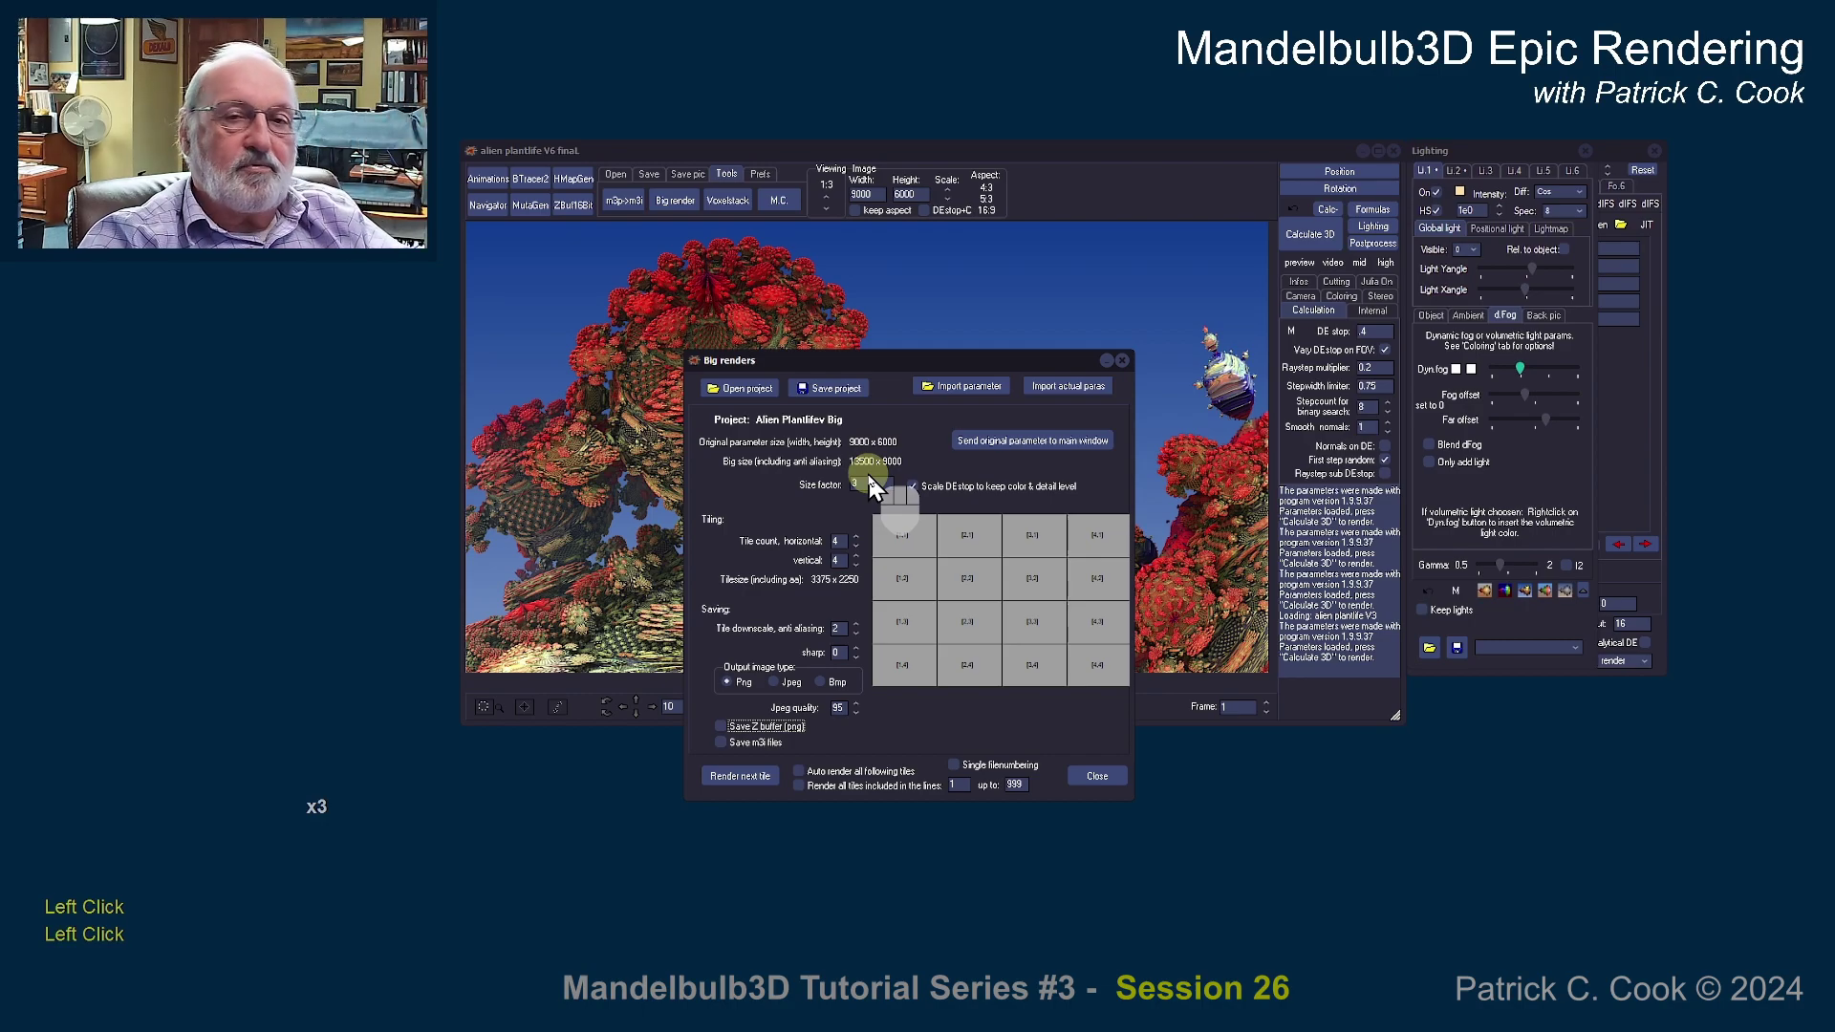
click(824, 685)
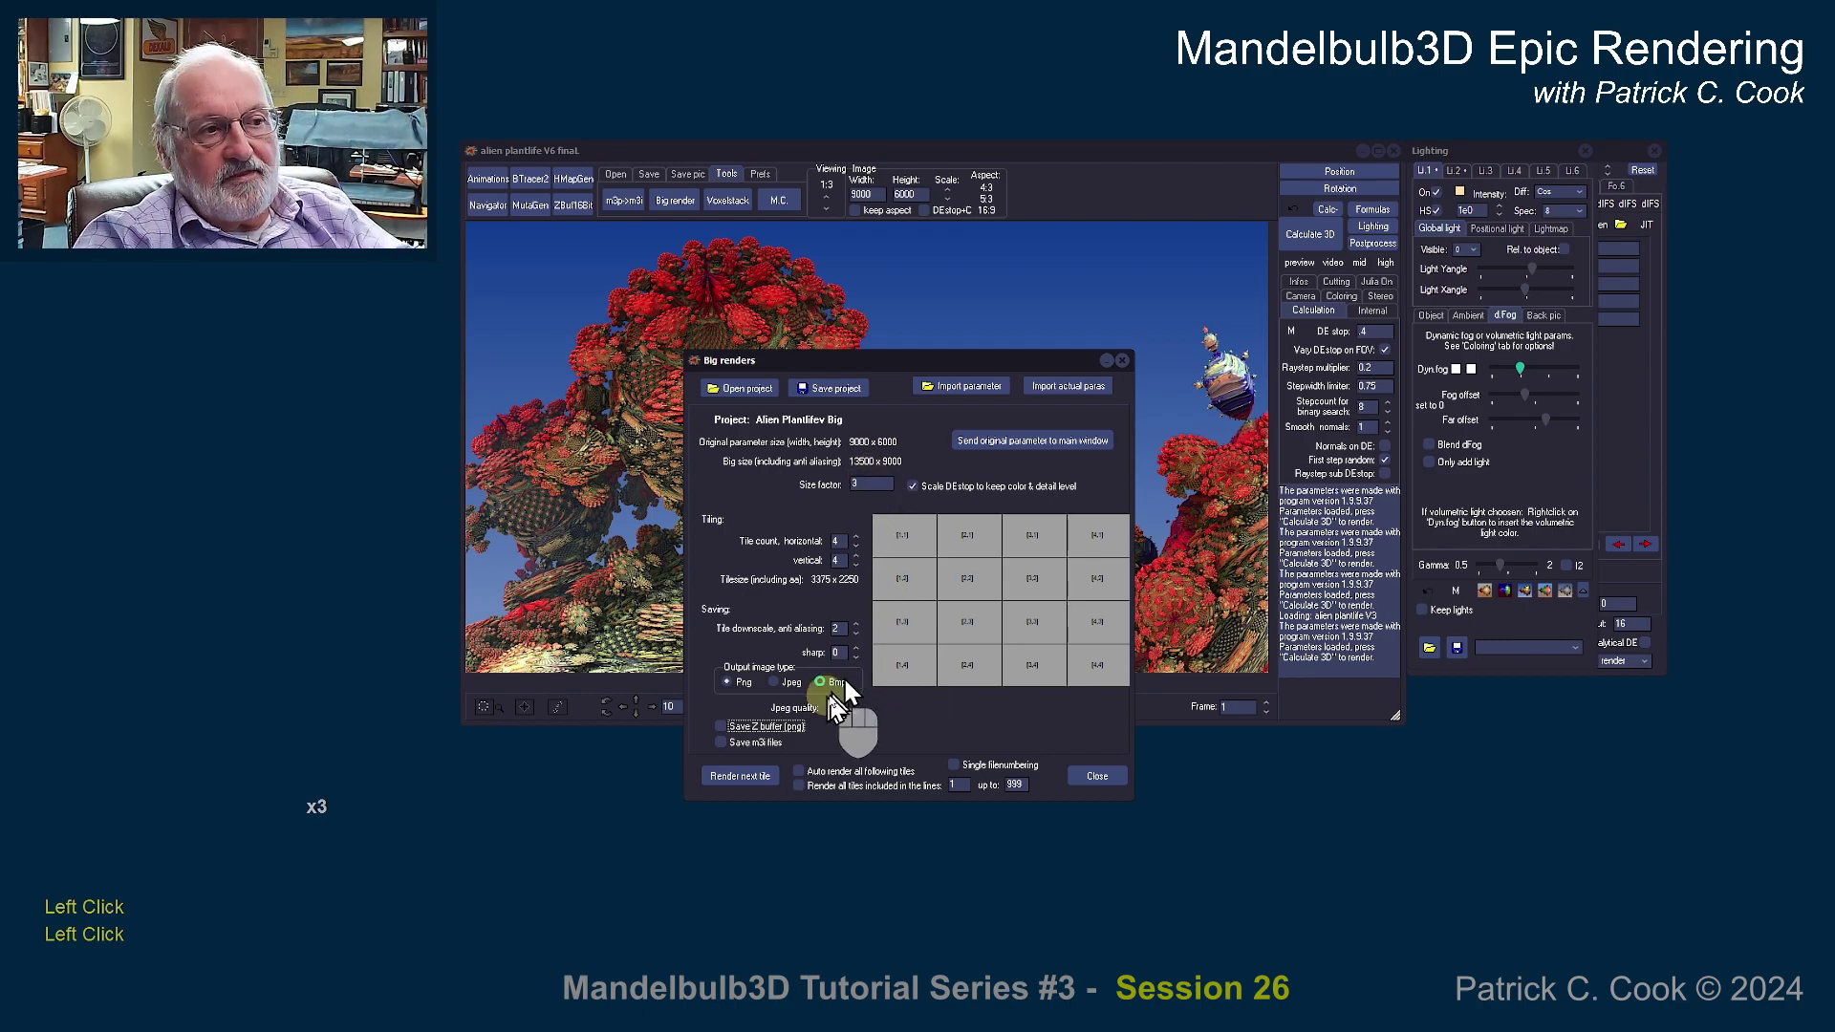
click(968, 785)
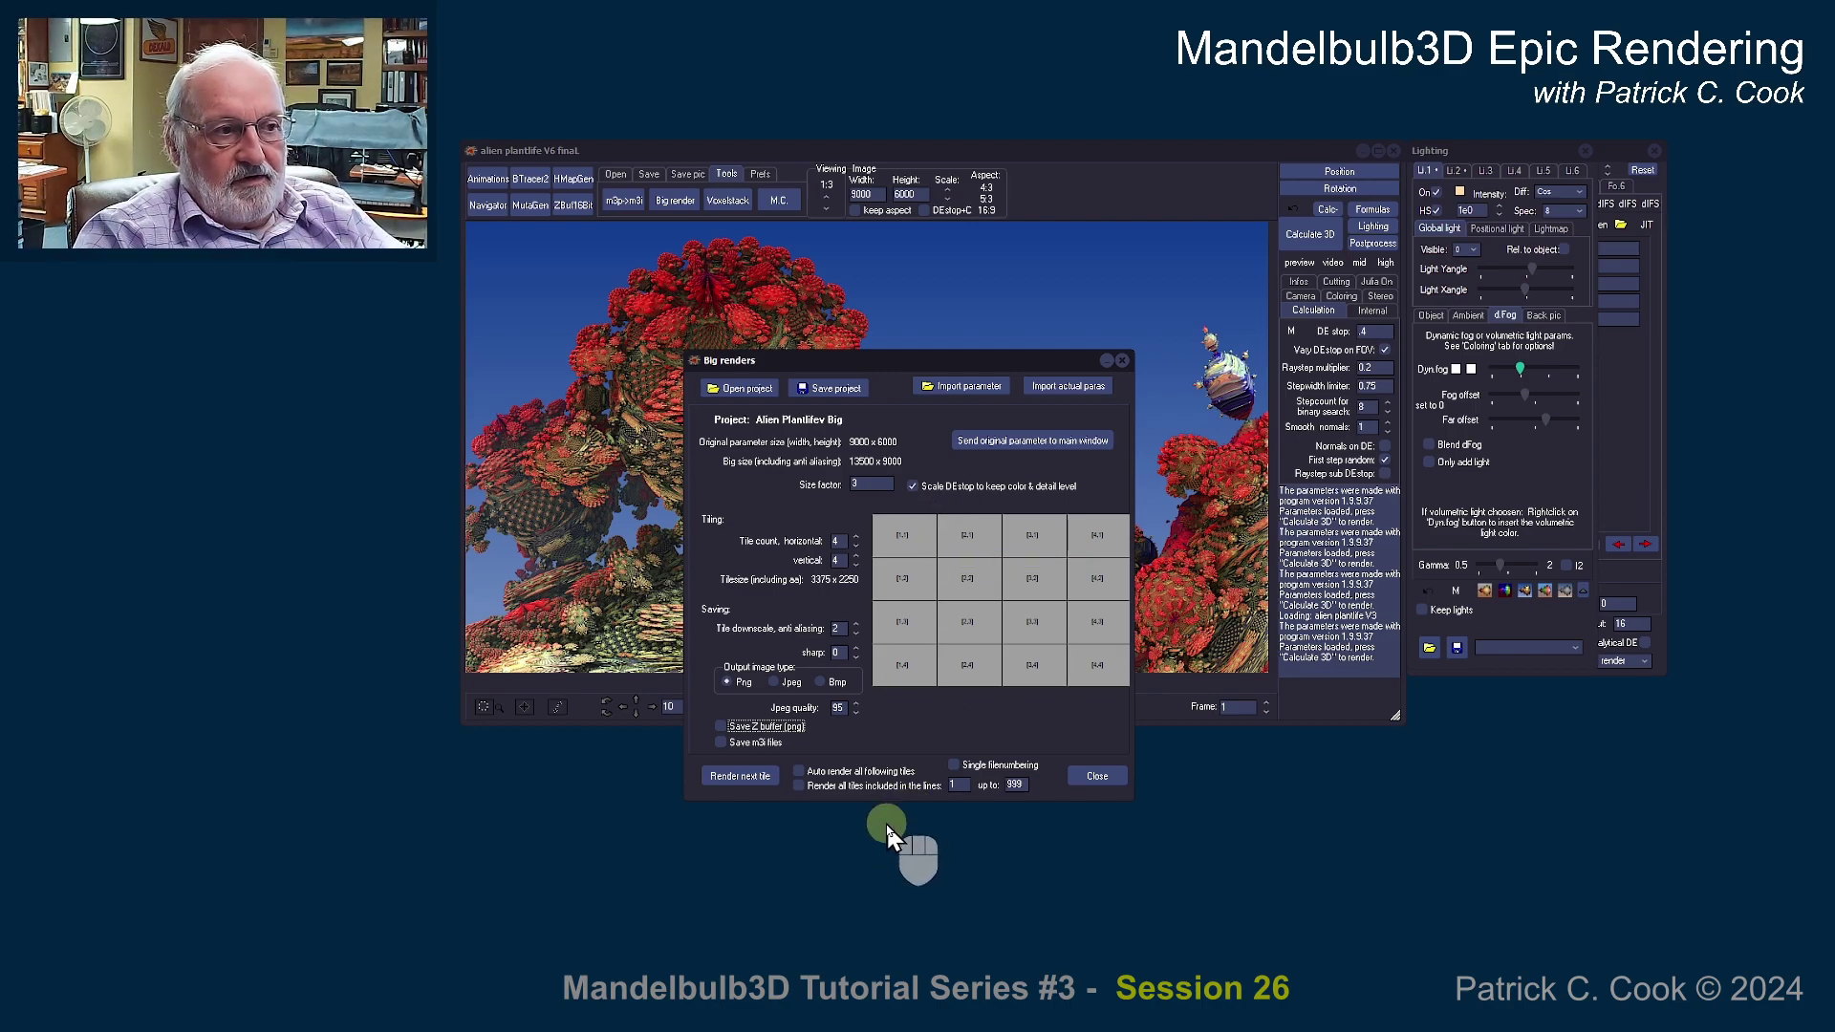
click(741, 776)
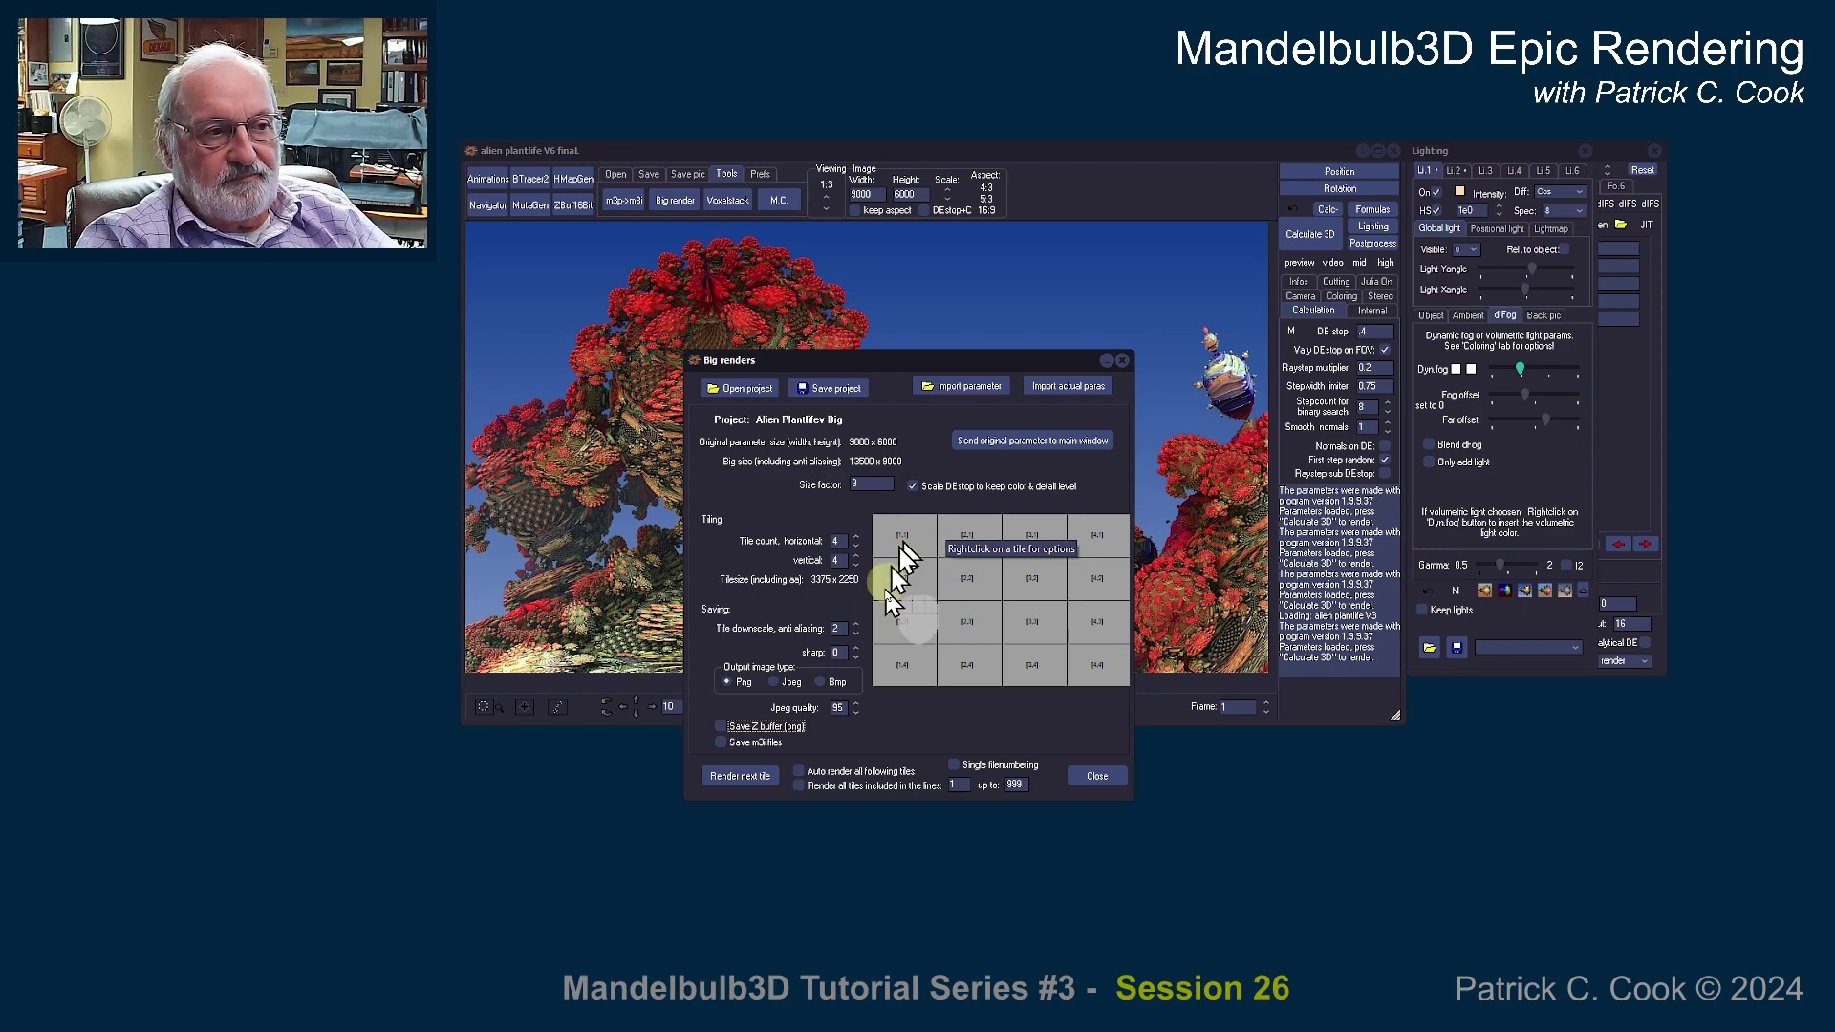
click(799, 786)
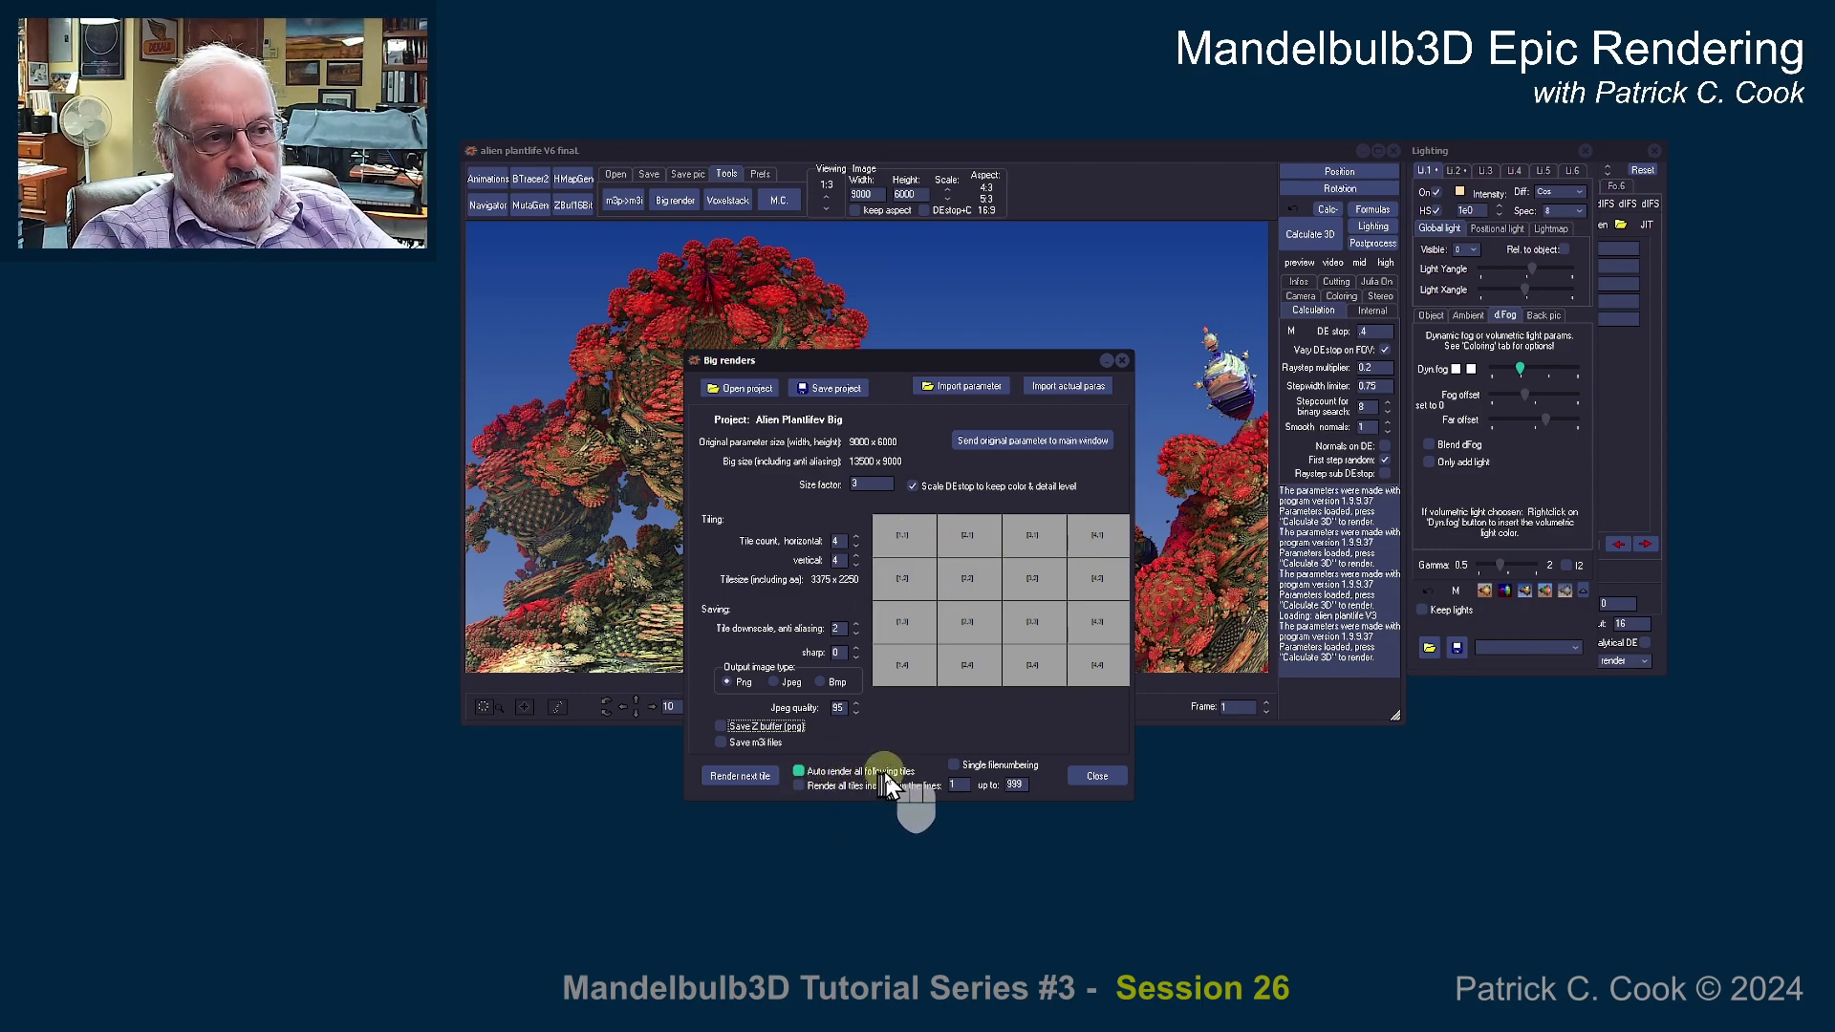
Turn on automatic rendering of all following tiles.
click(801, 770)
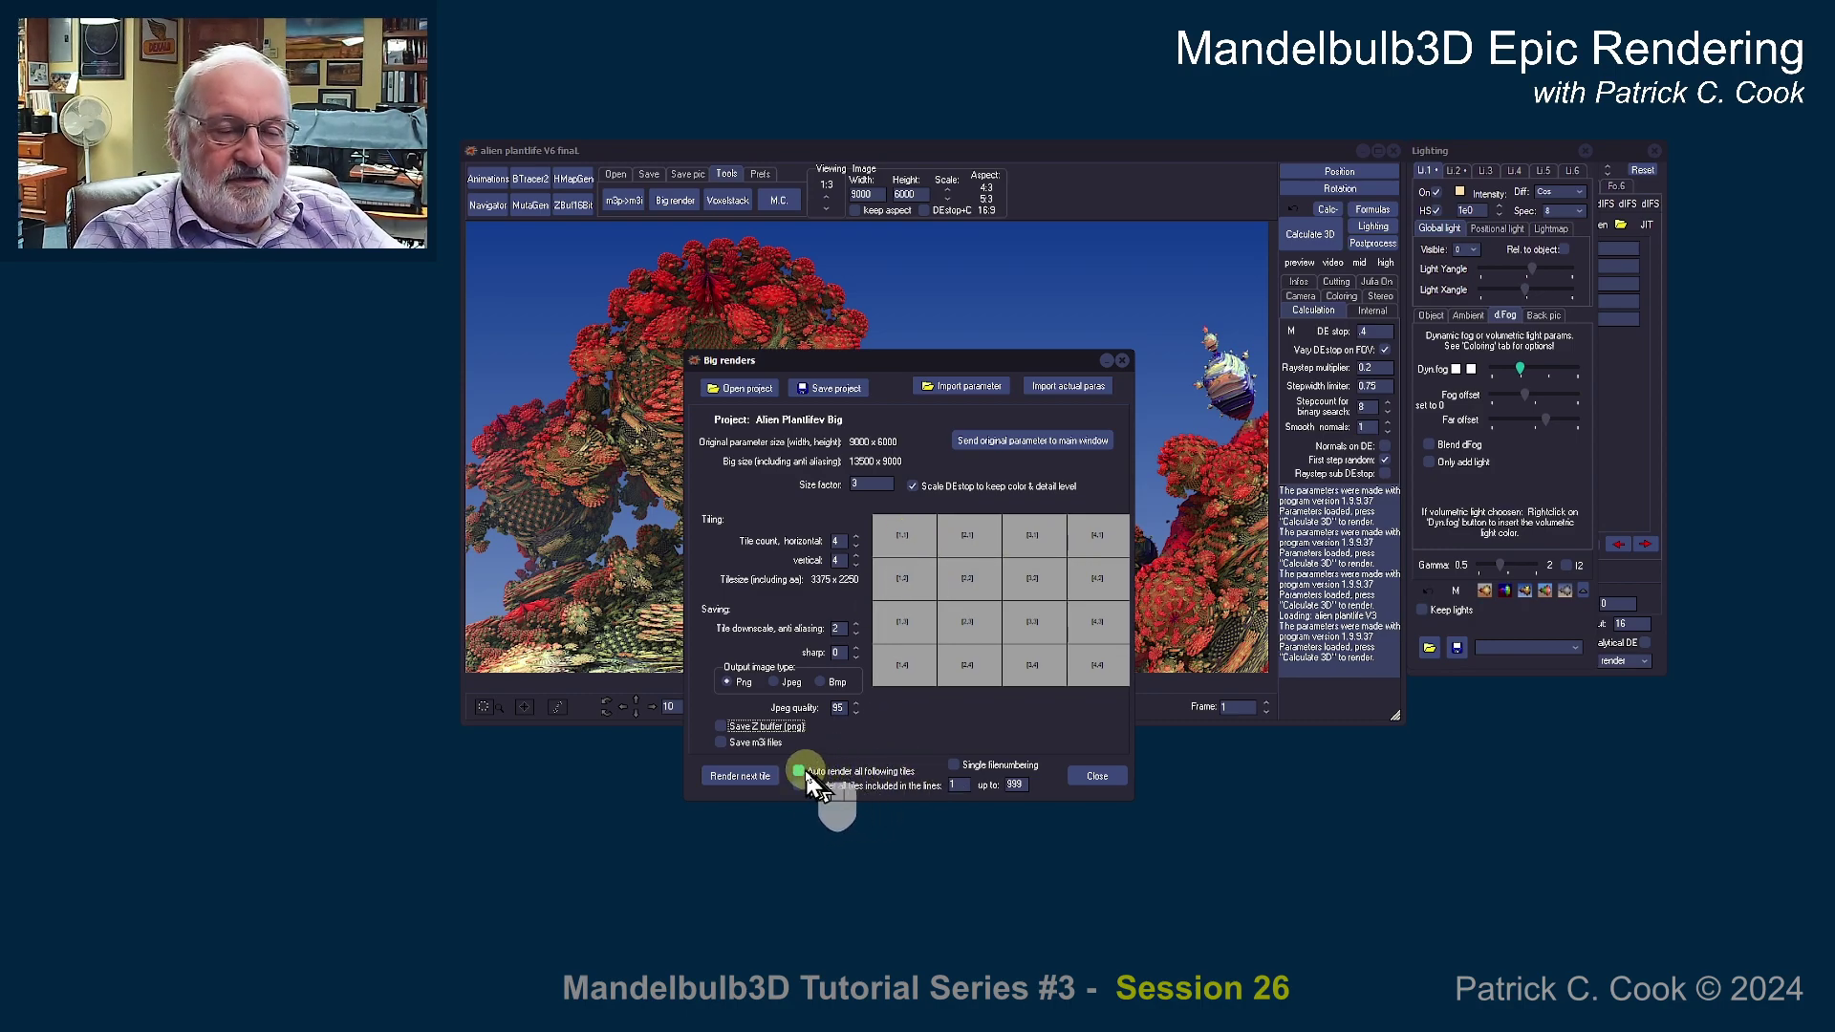
click(932, 796)
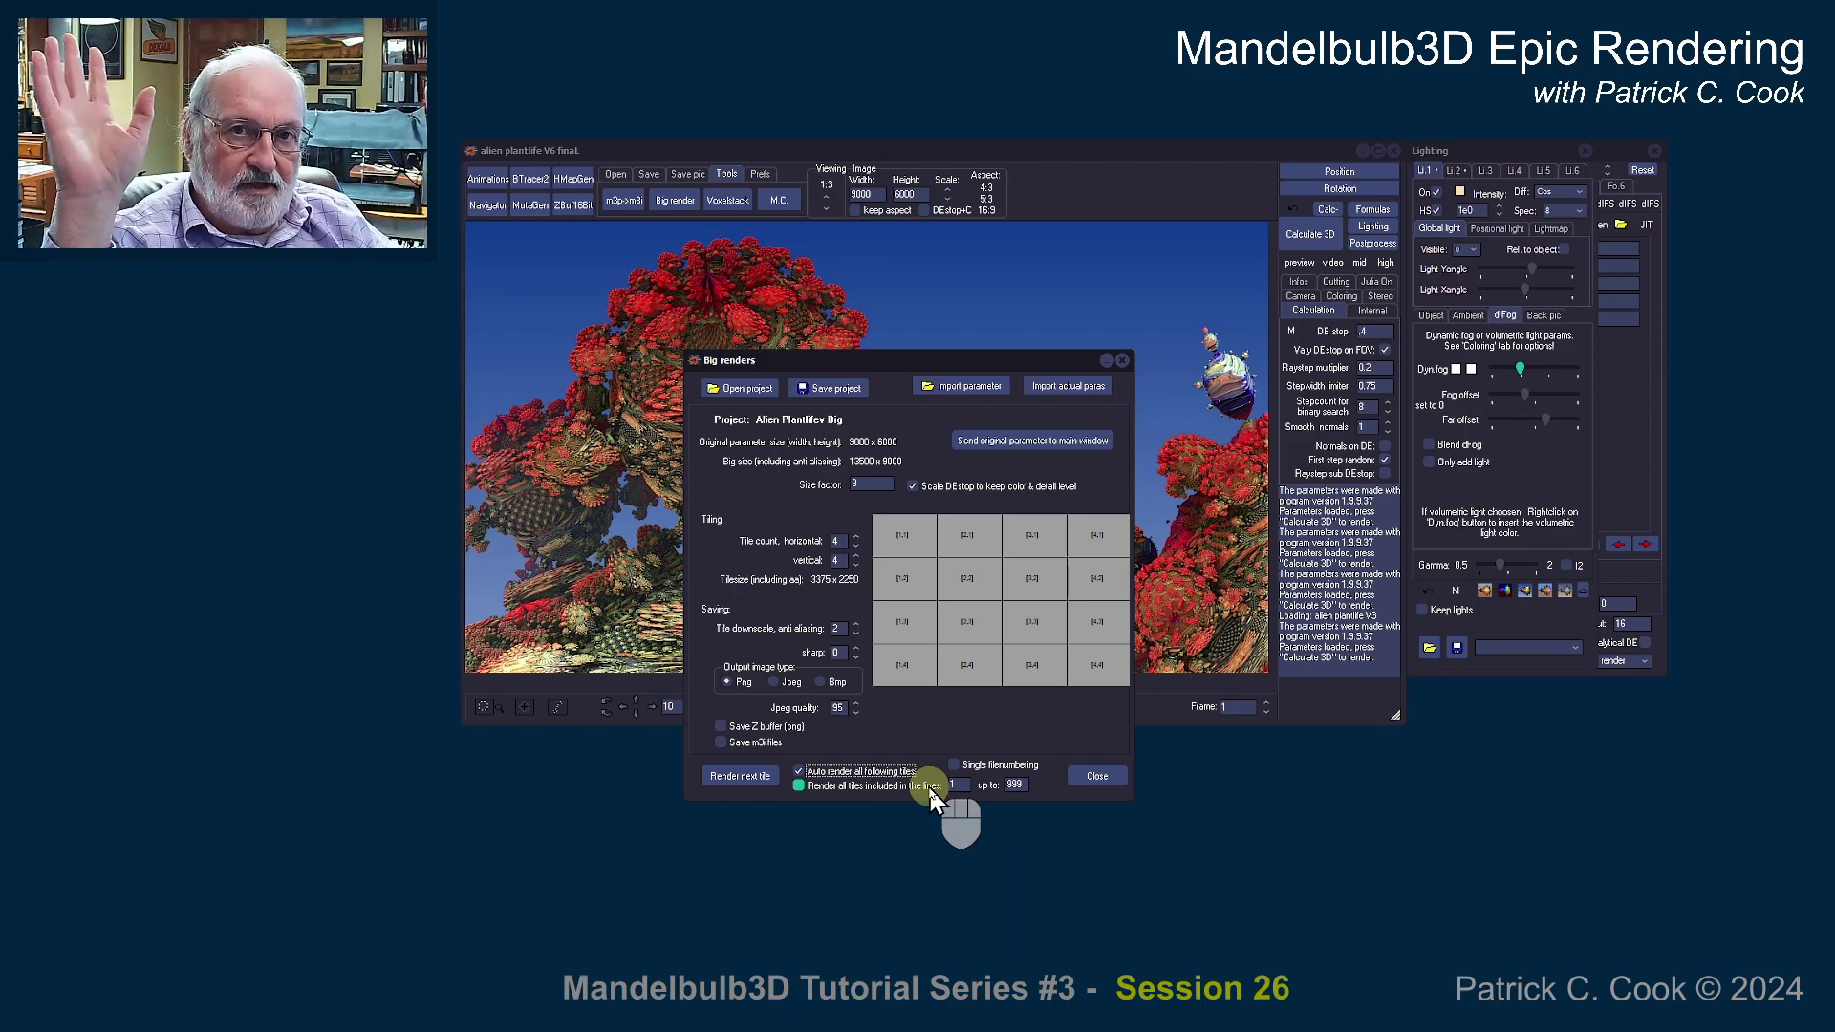
click(875, 772)
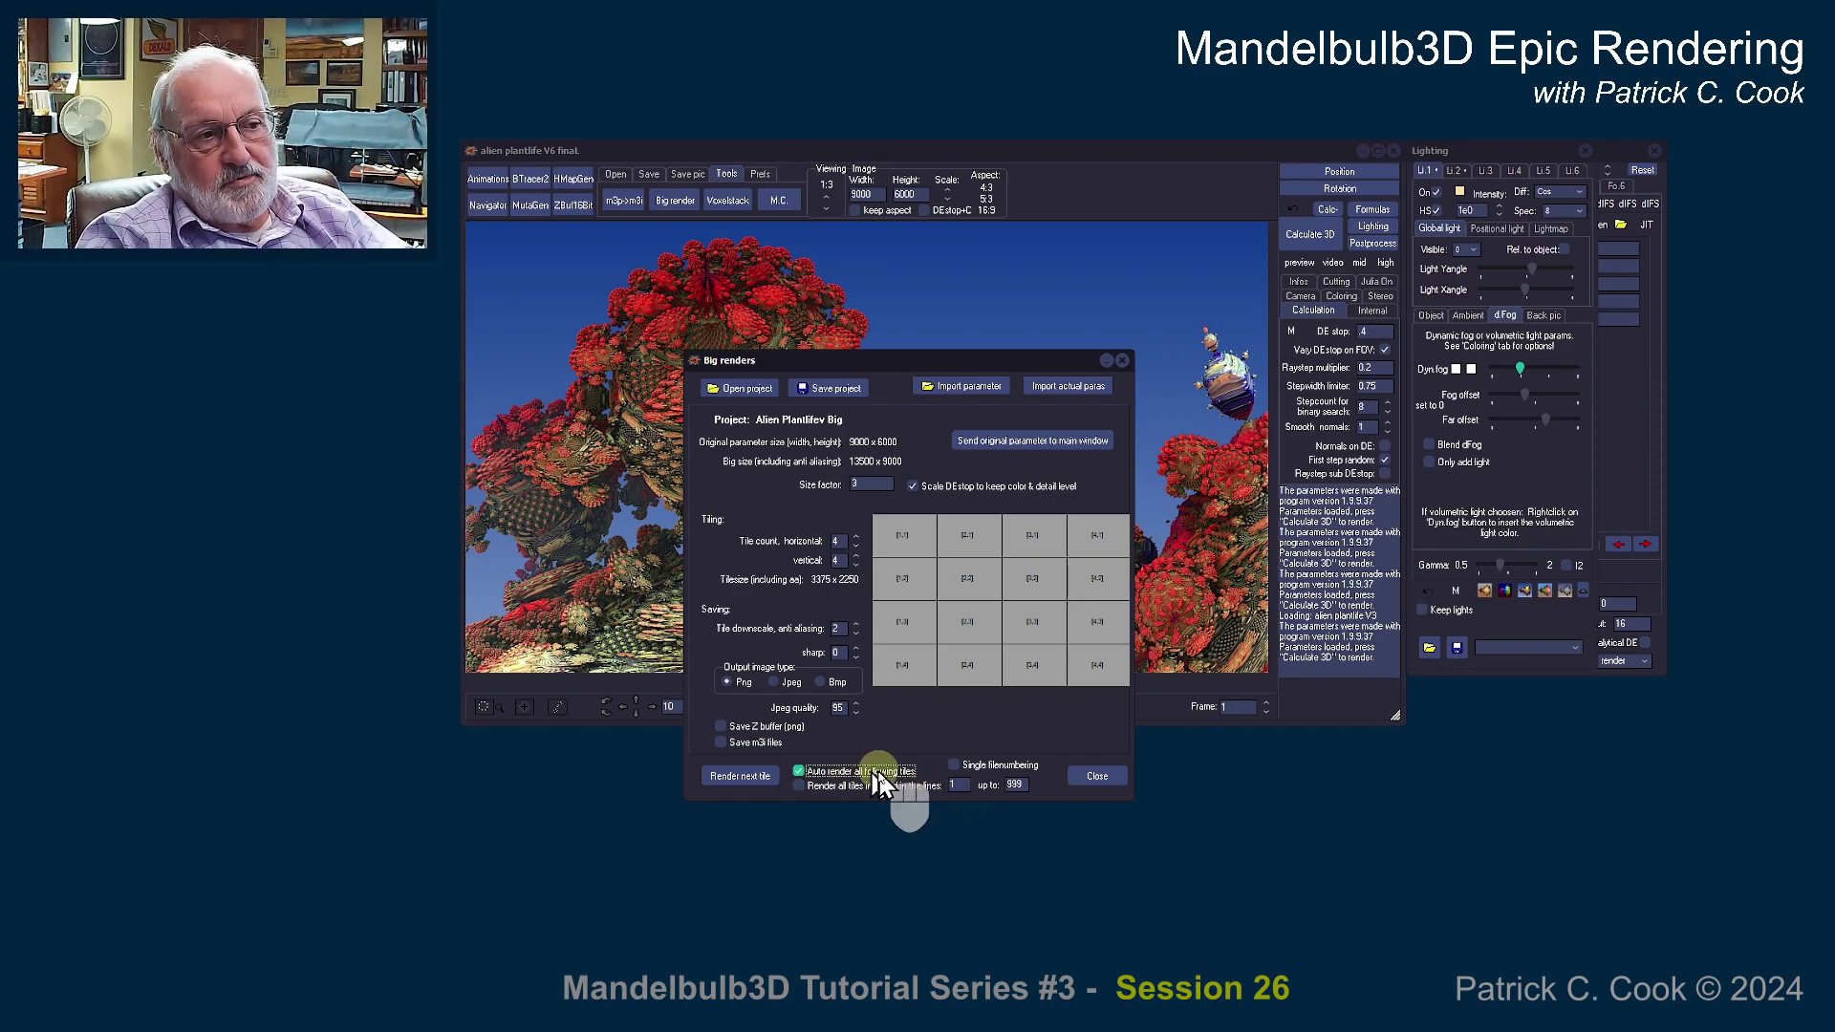
Choose to render all tiles included in the lines and set the range from 5 up to 12.
click(799, 785)
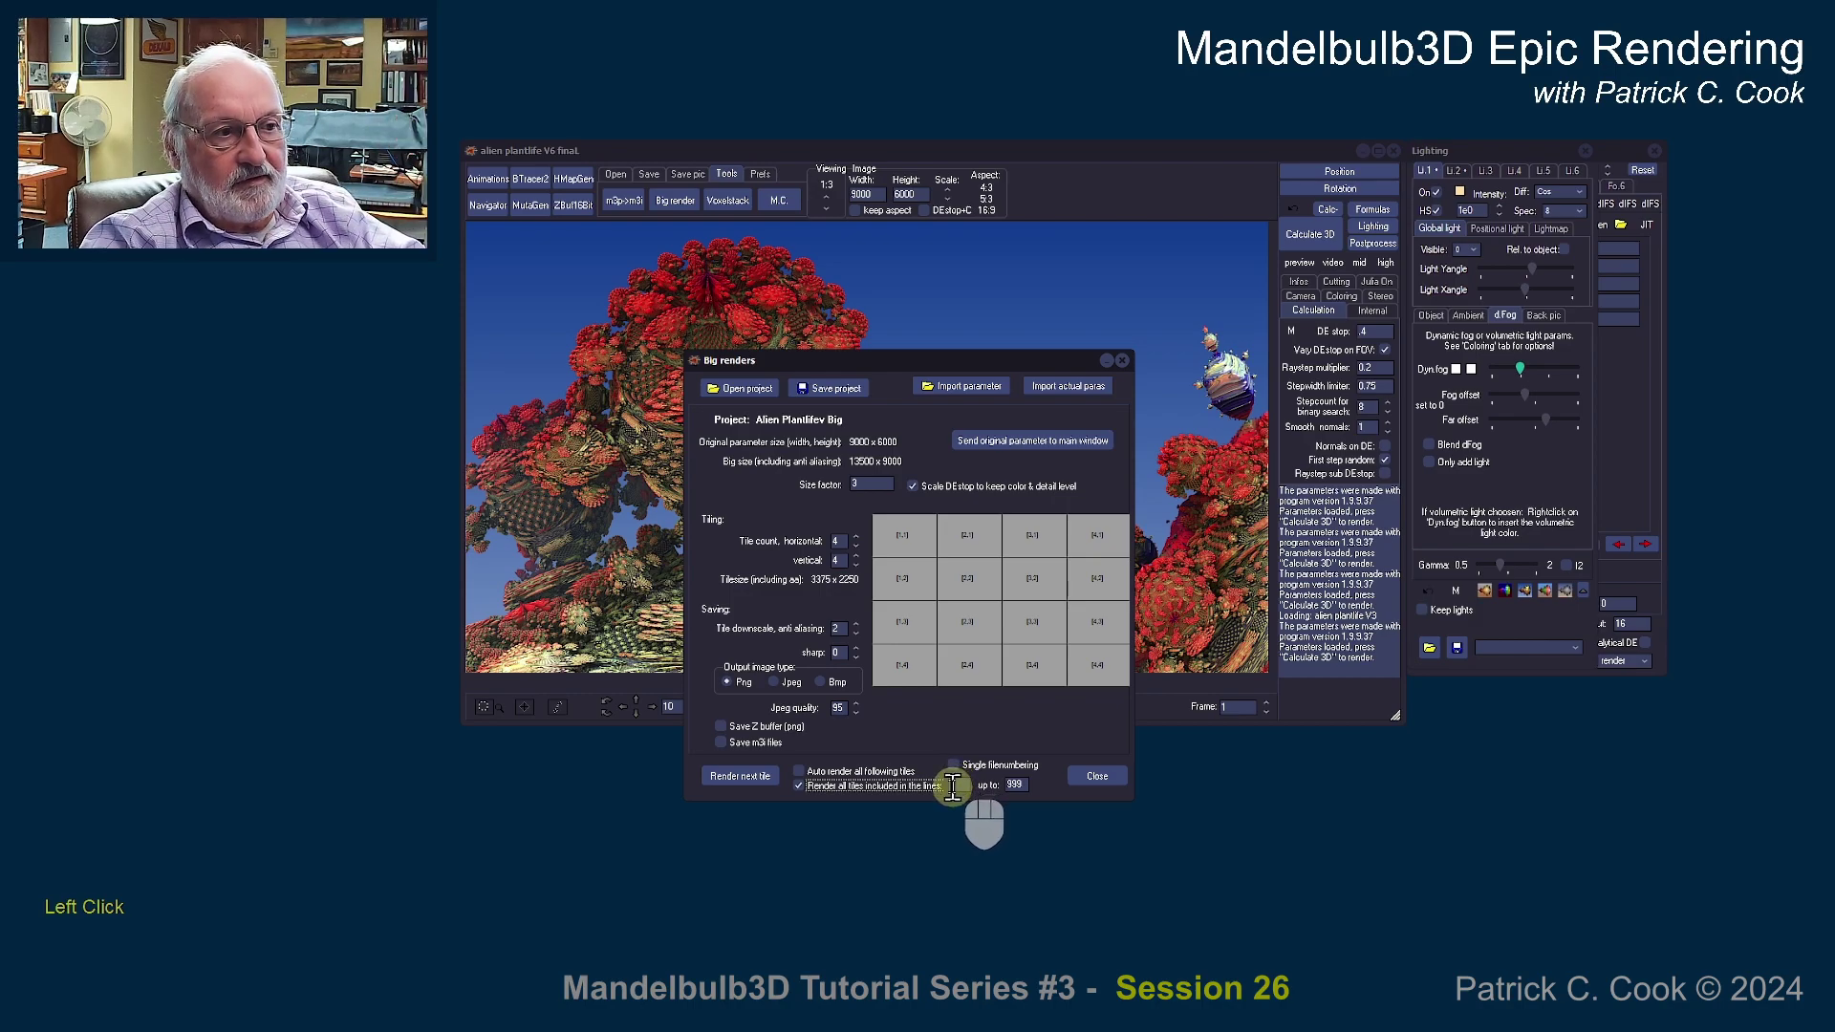
double_click(945, 785)
text(4)
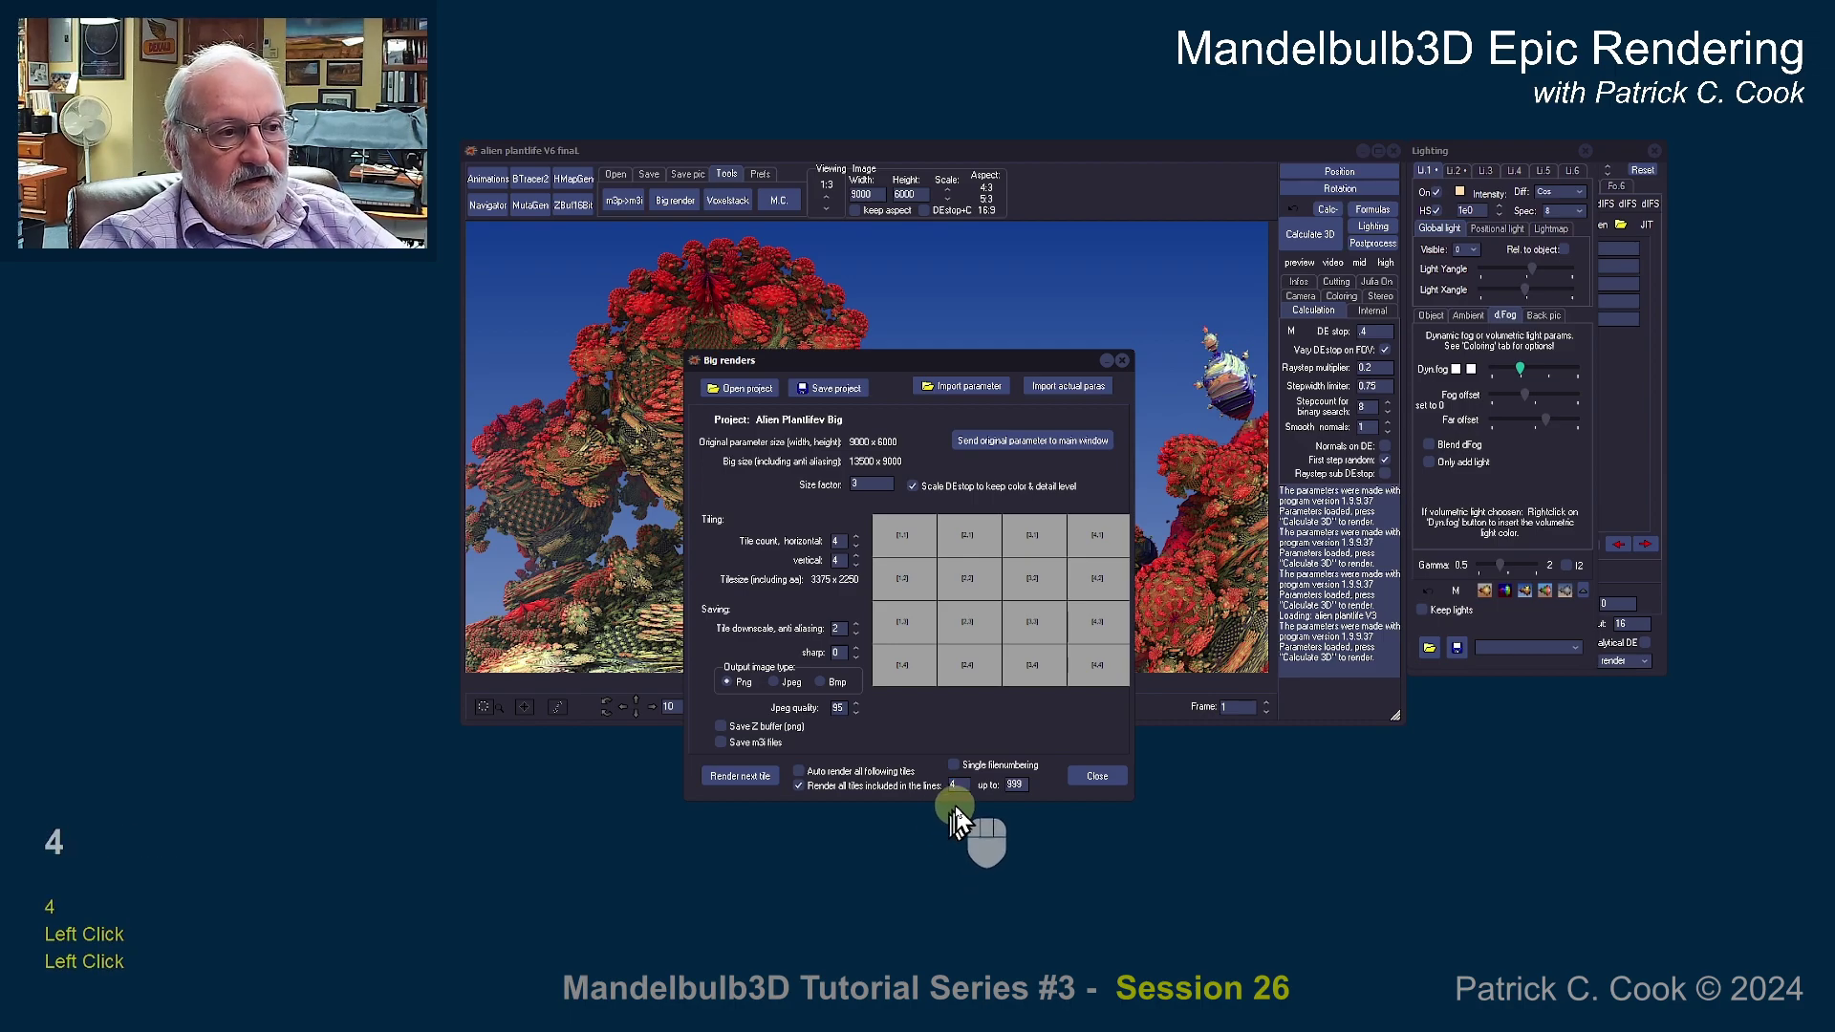
double_click(955, 786)
text(5)
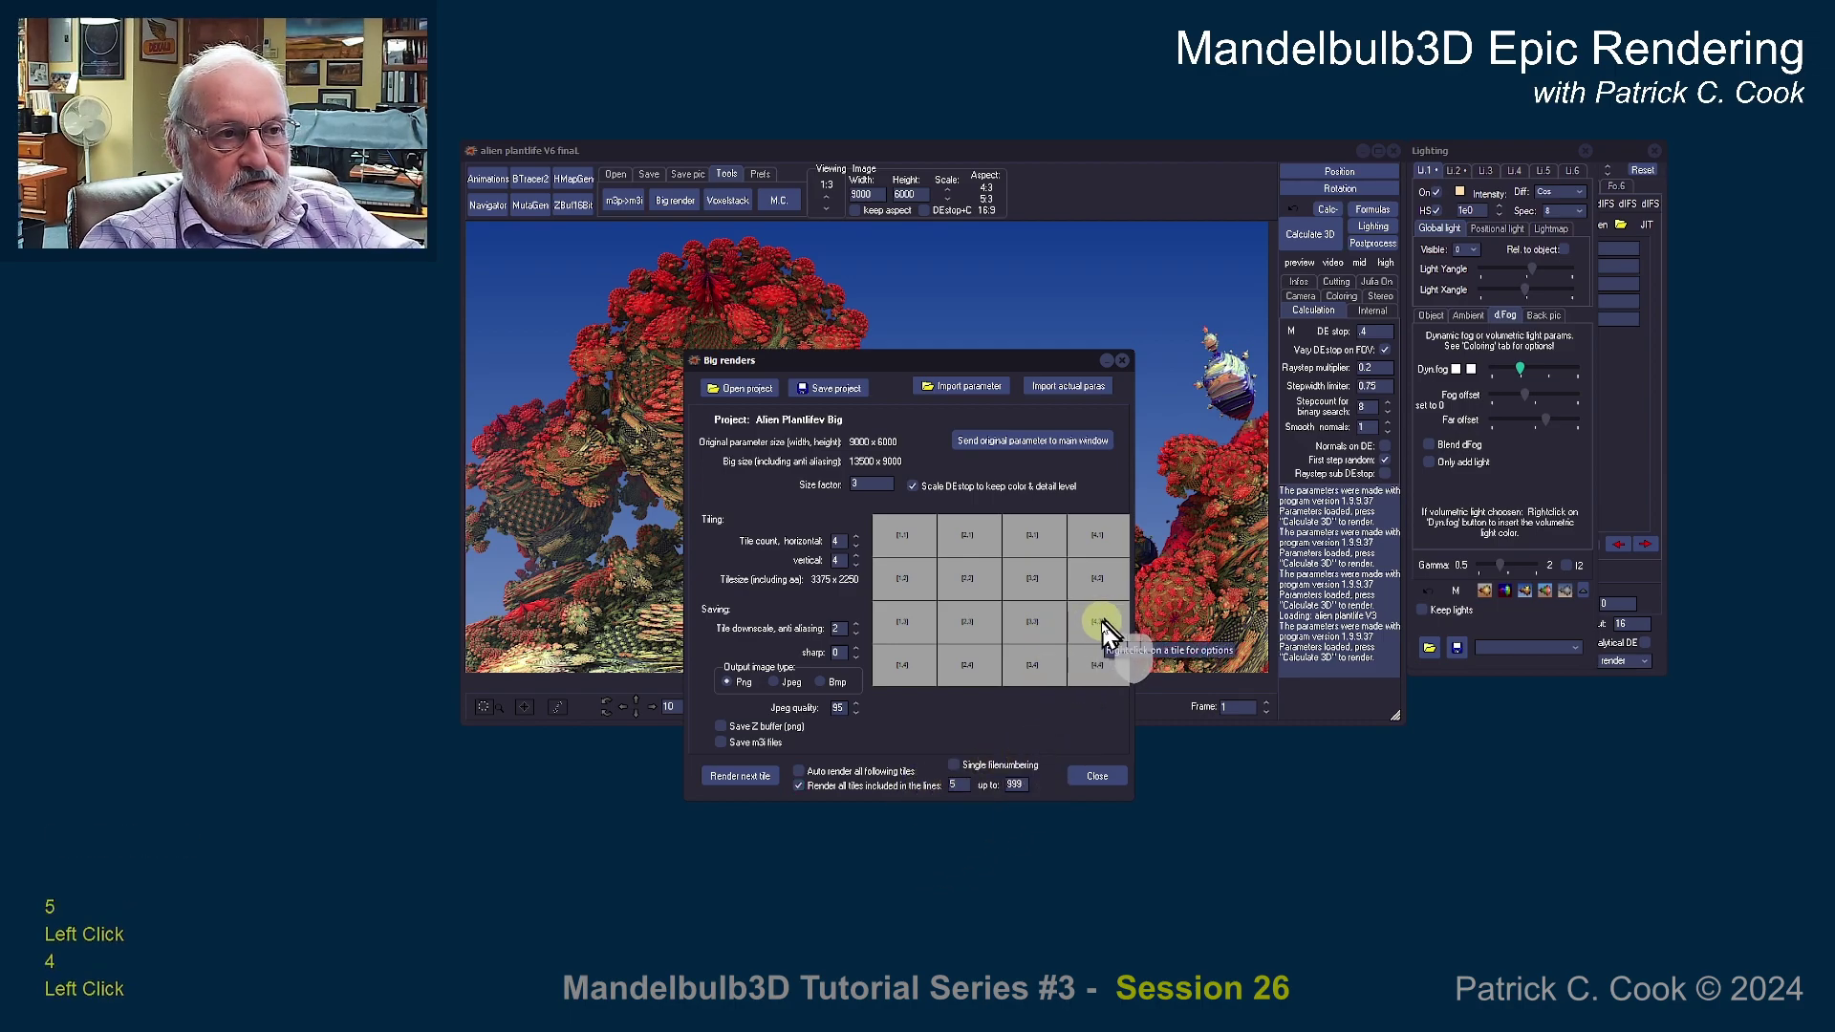
drag(1027, 785, 990, 795)
text(12)
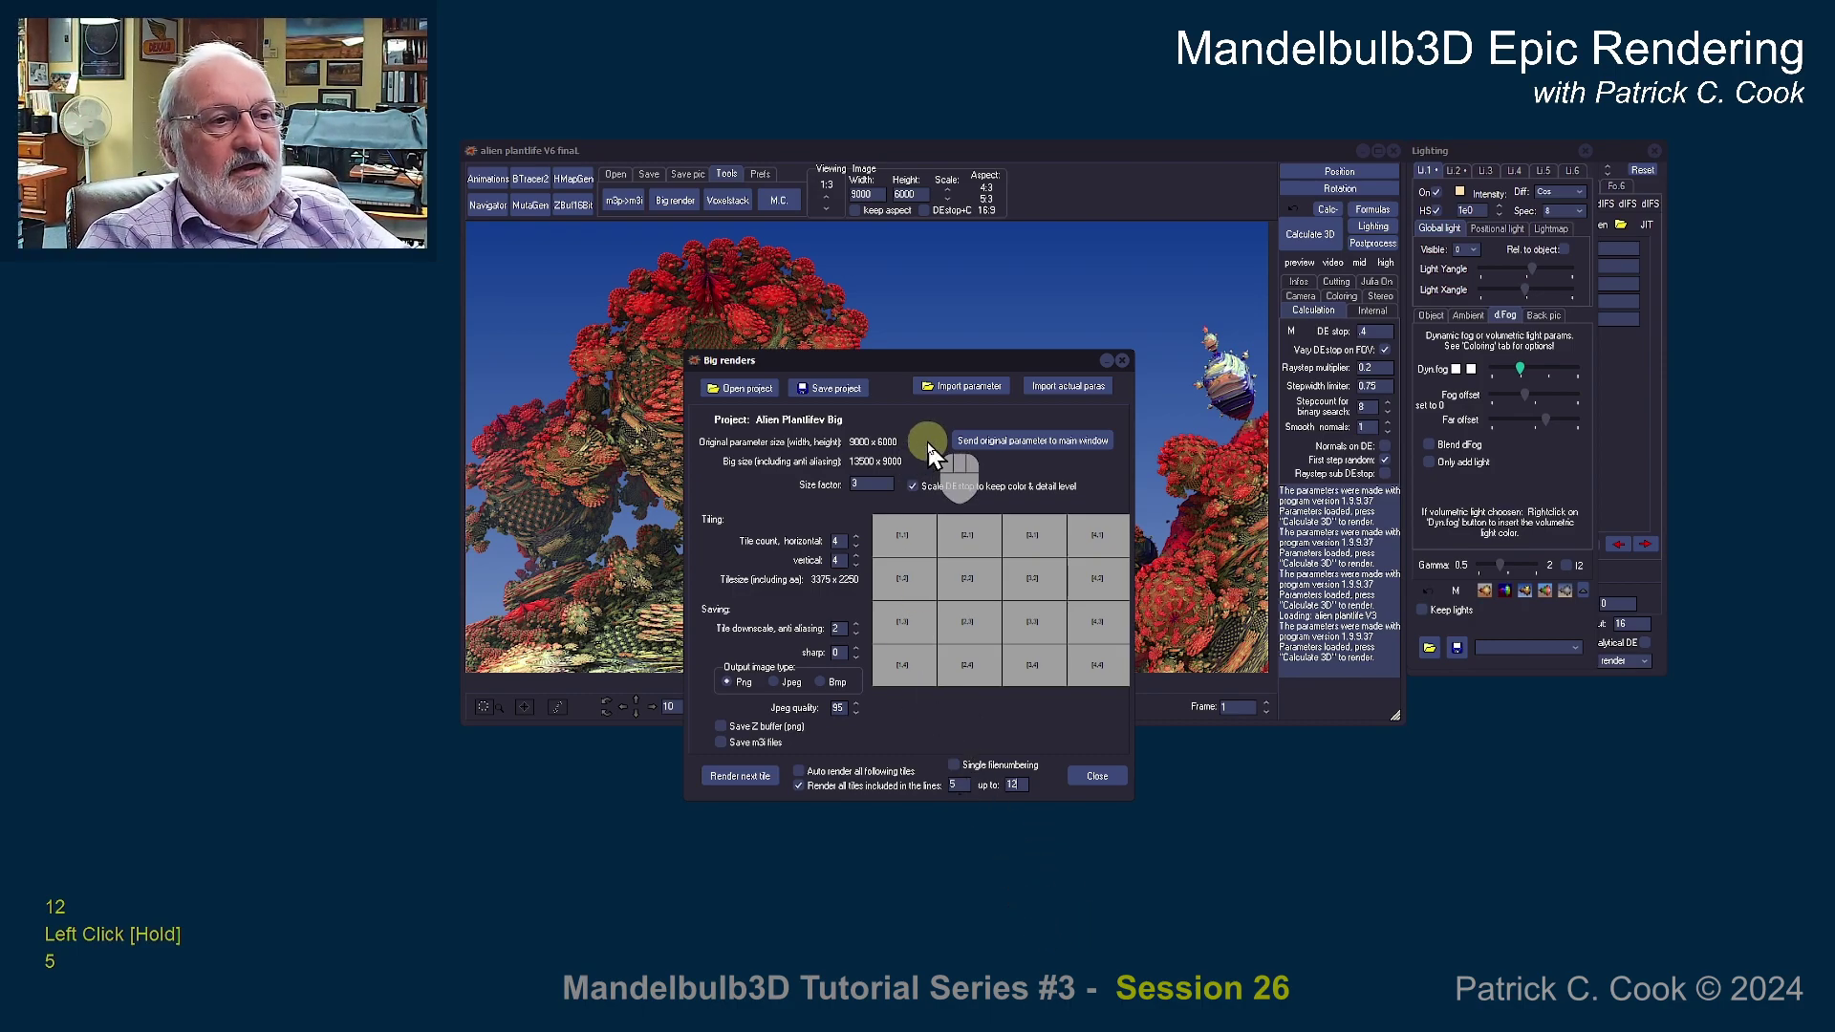
Close and reopen the Big renders window to check that the project's tile and line-range settings are retained.
click(1099, 776)
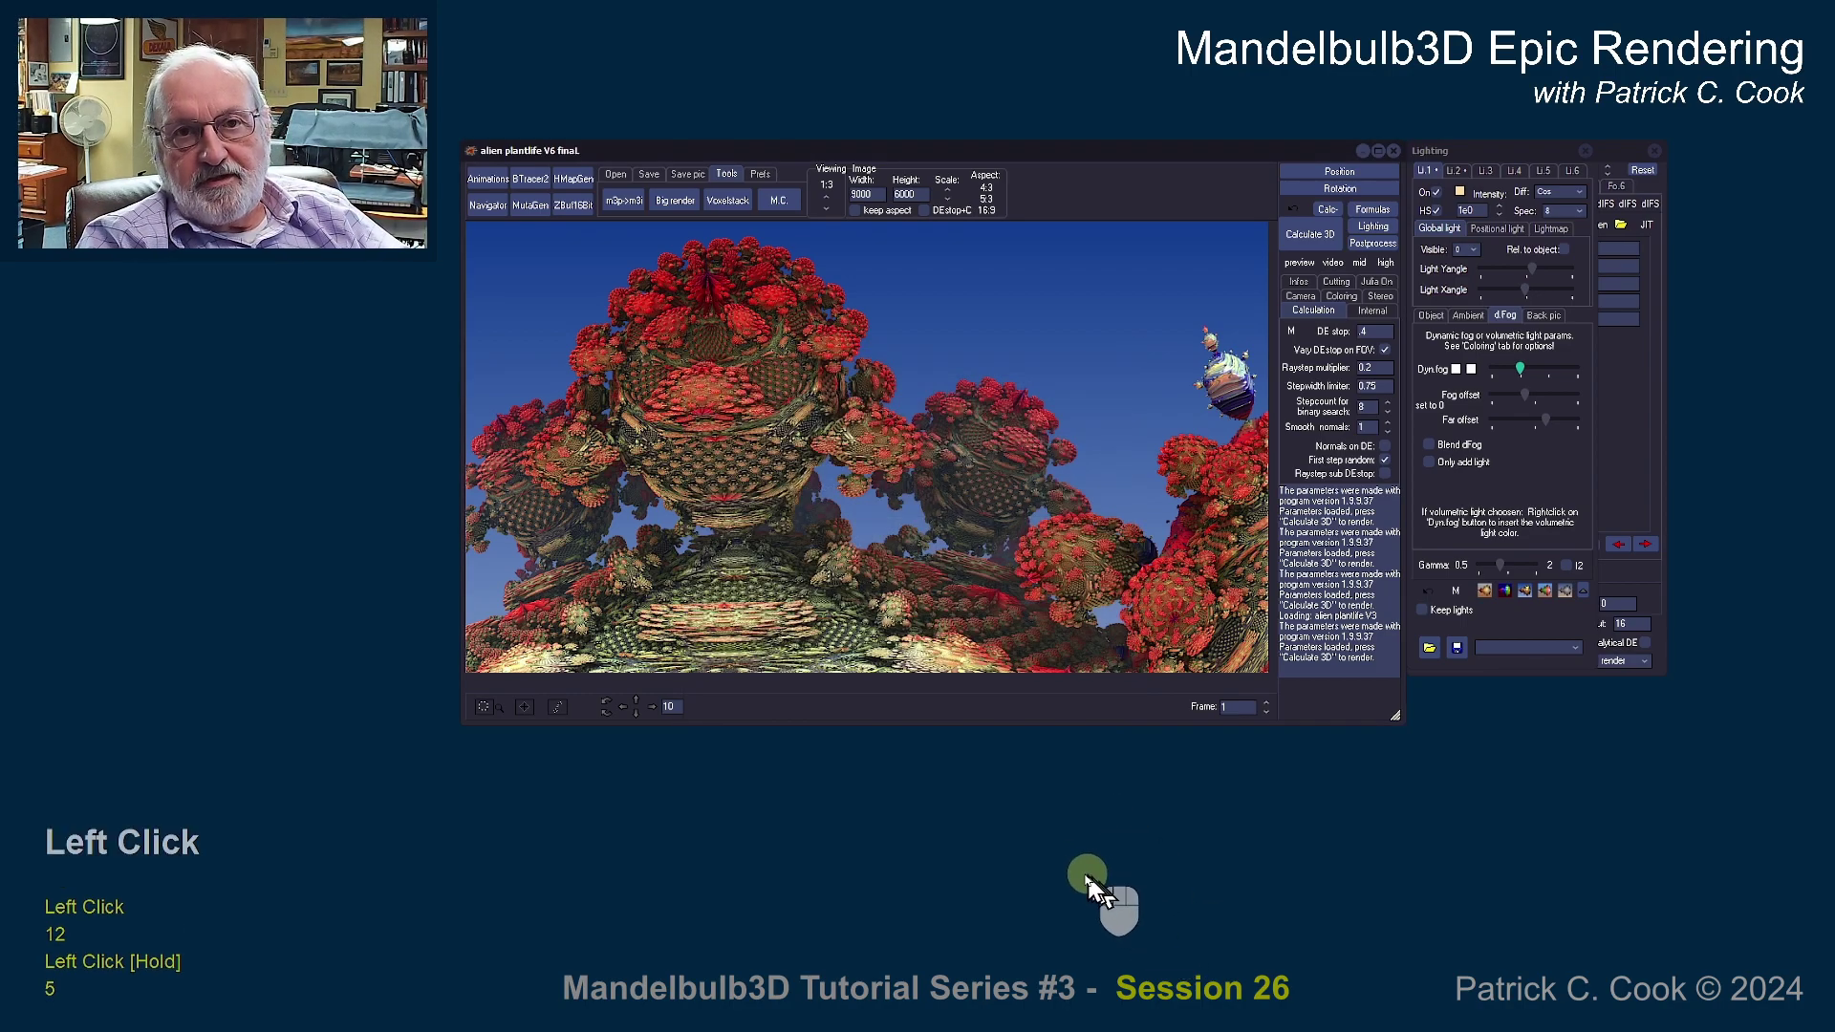
click(675, 201)
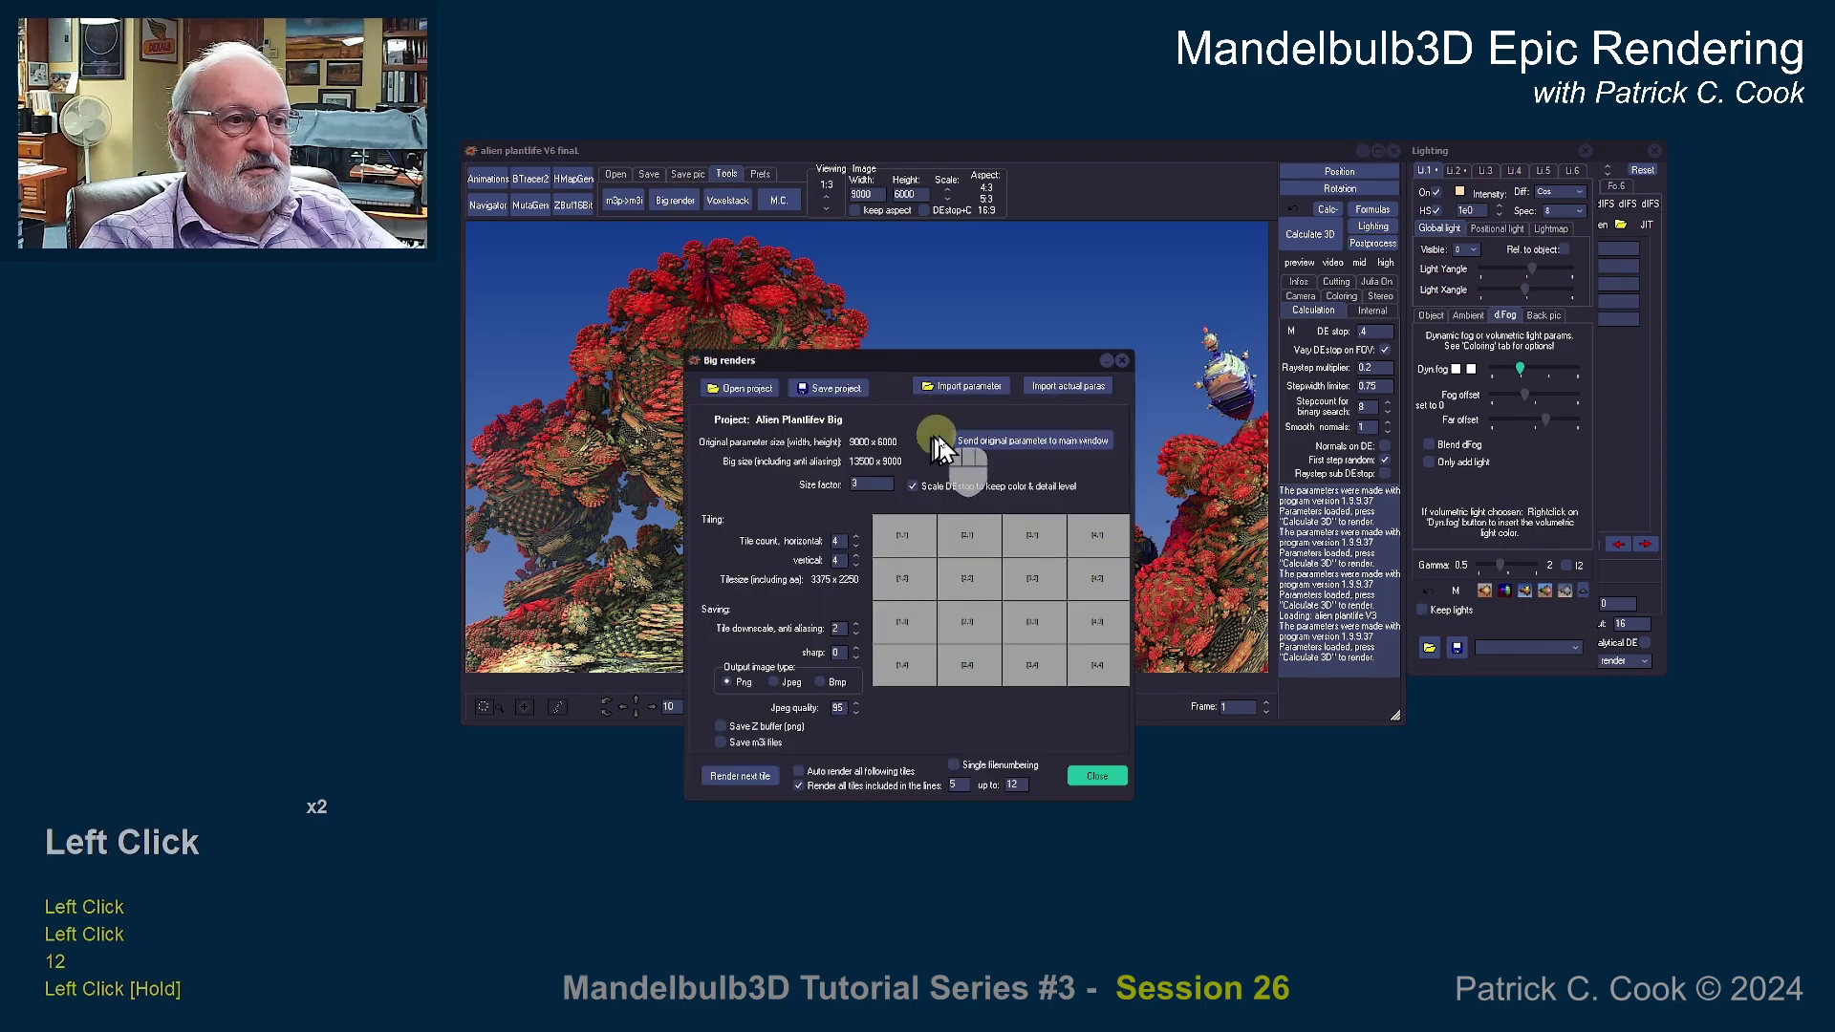
click(1024, 793)
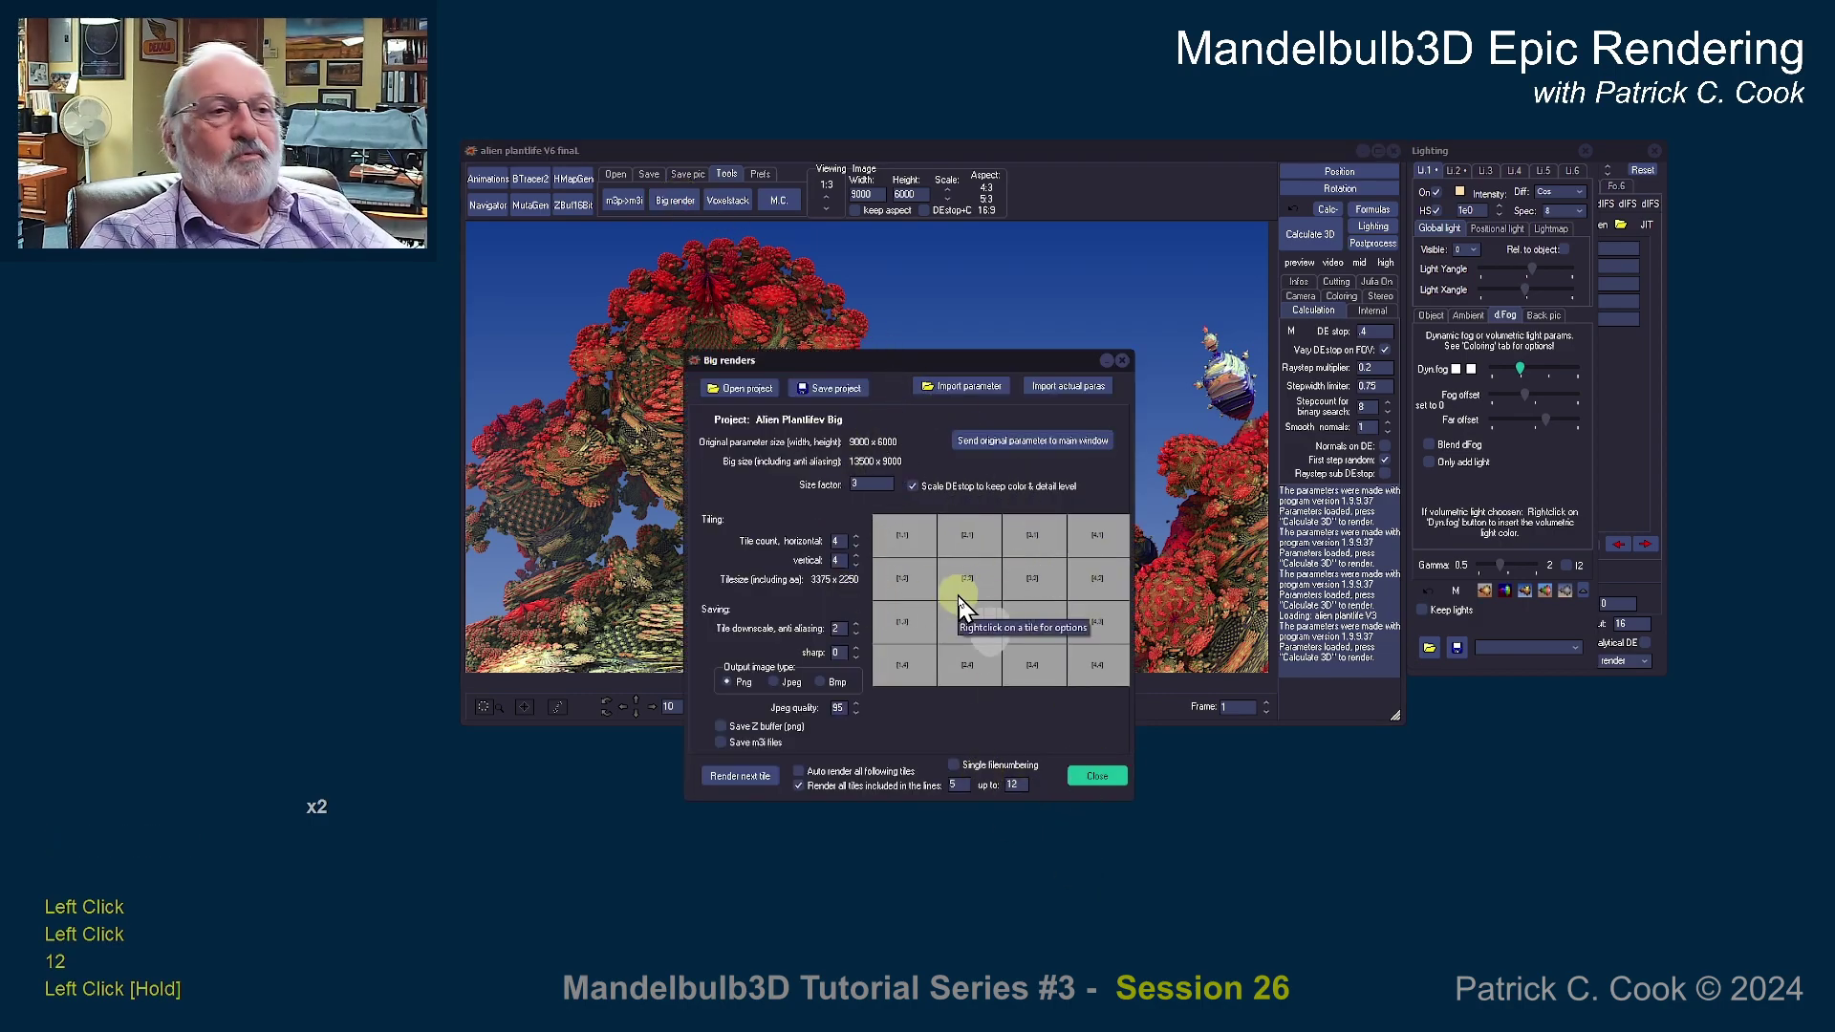
drag(960, 605, 924, 585)
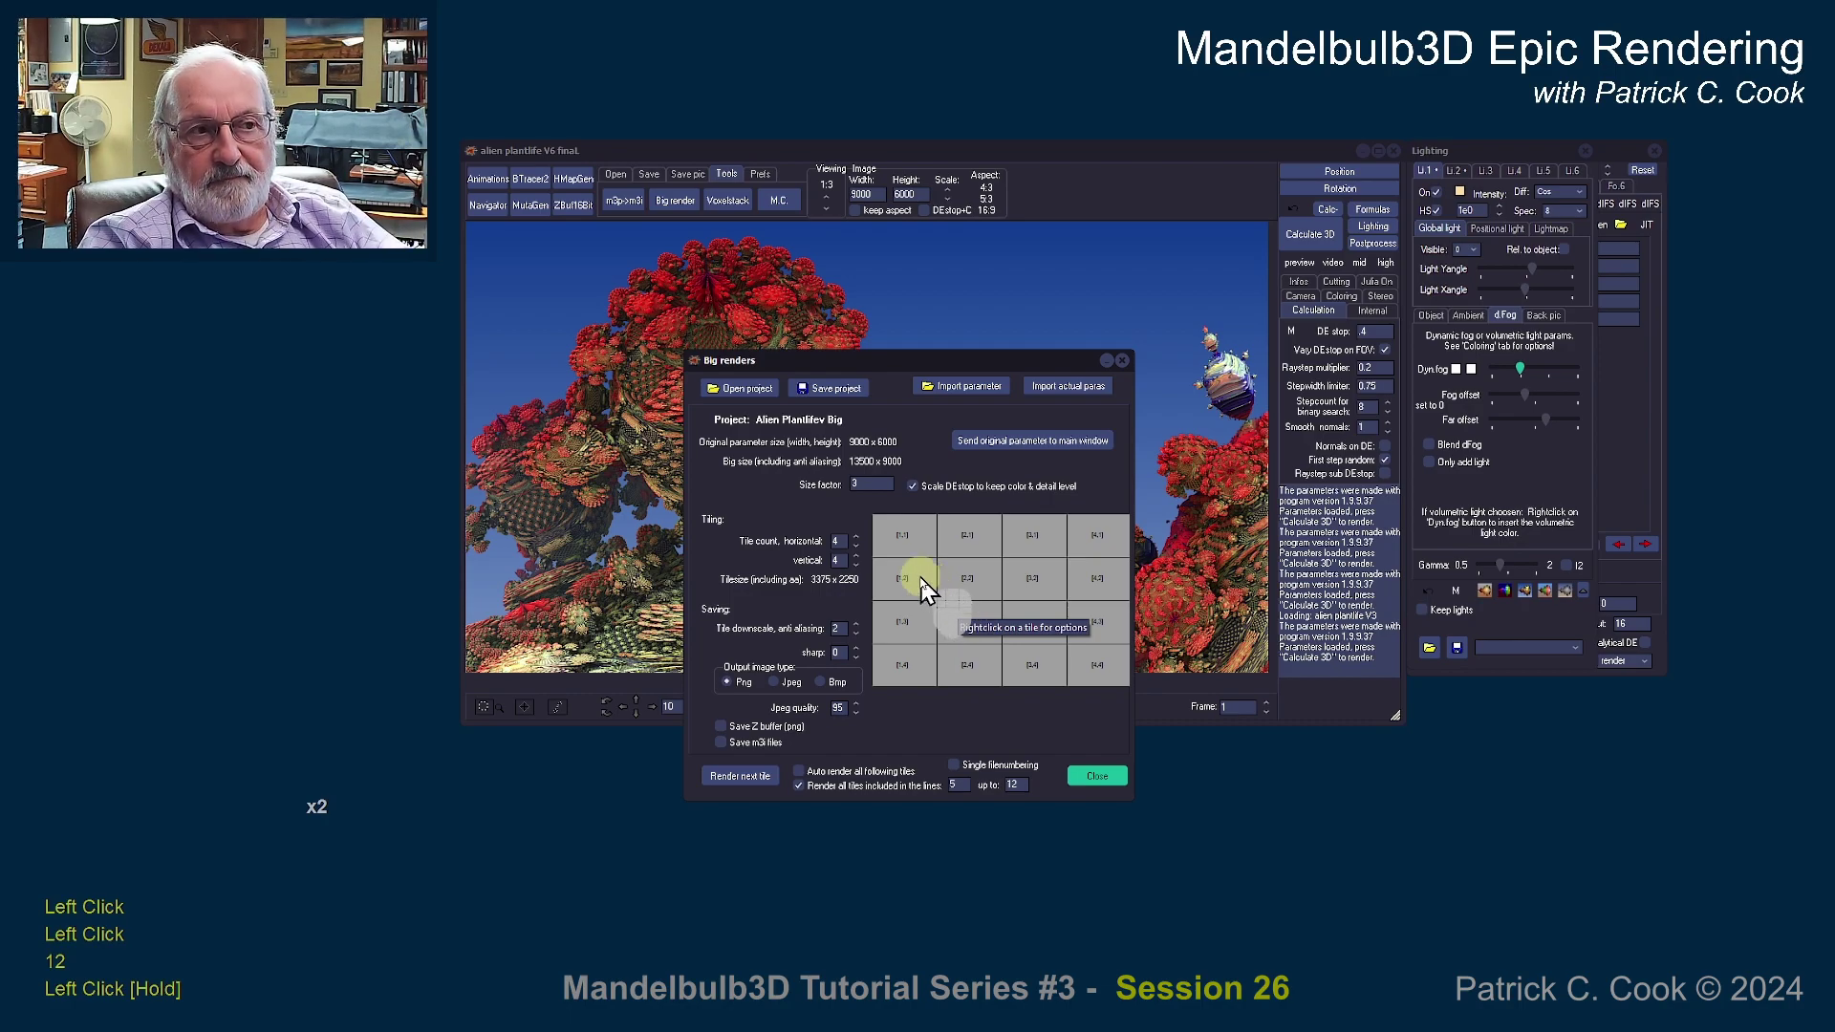
click(1097, 775)
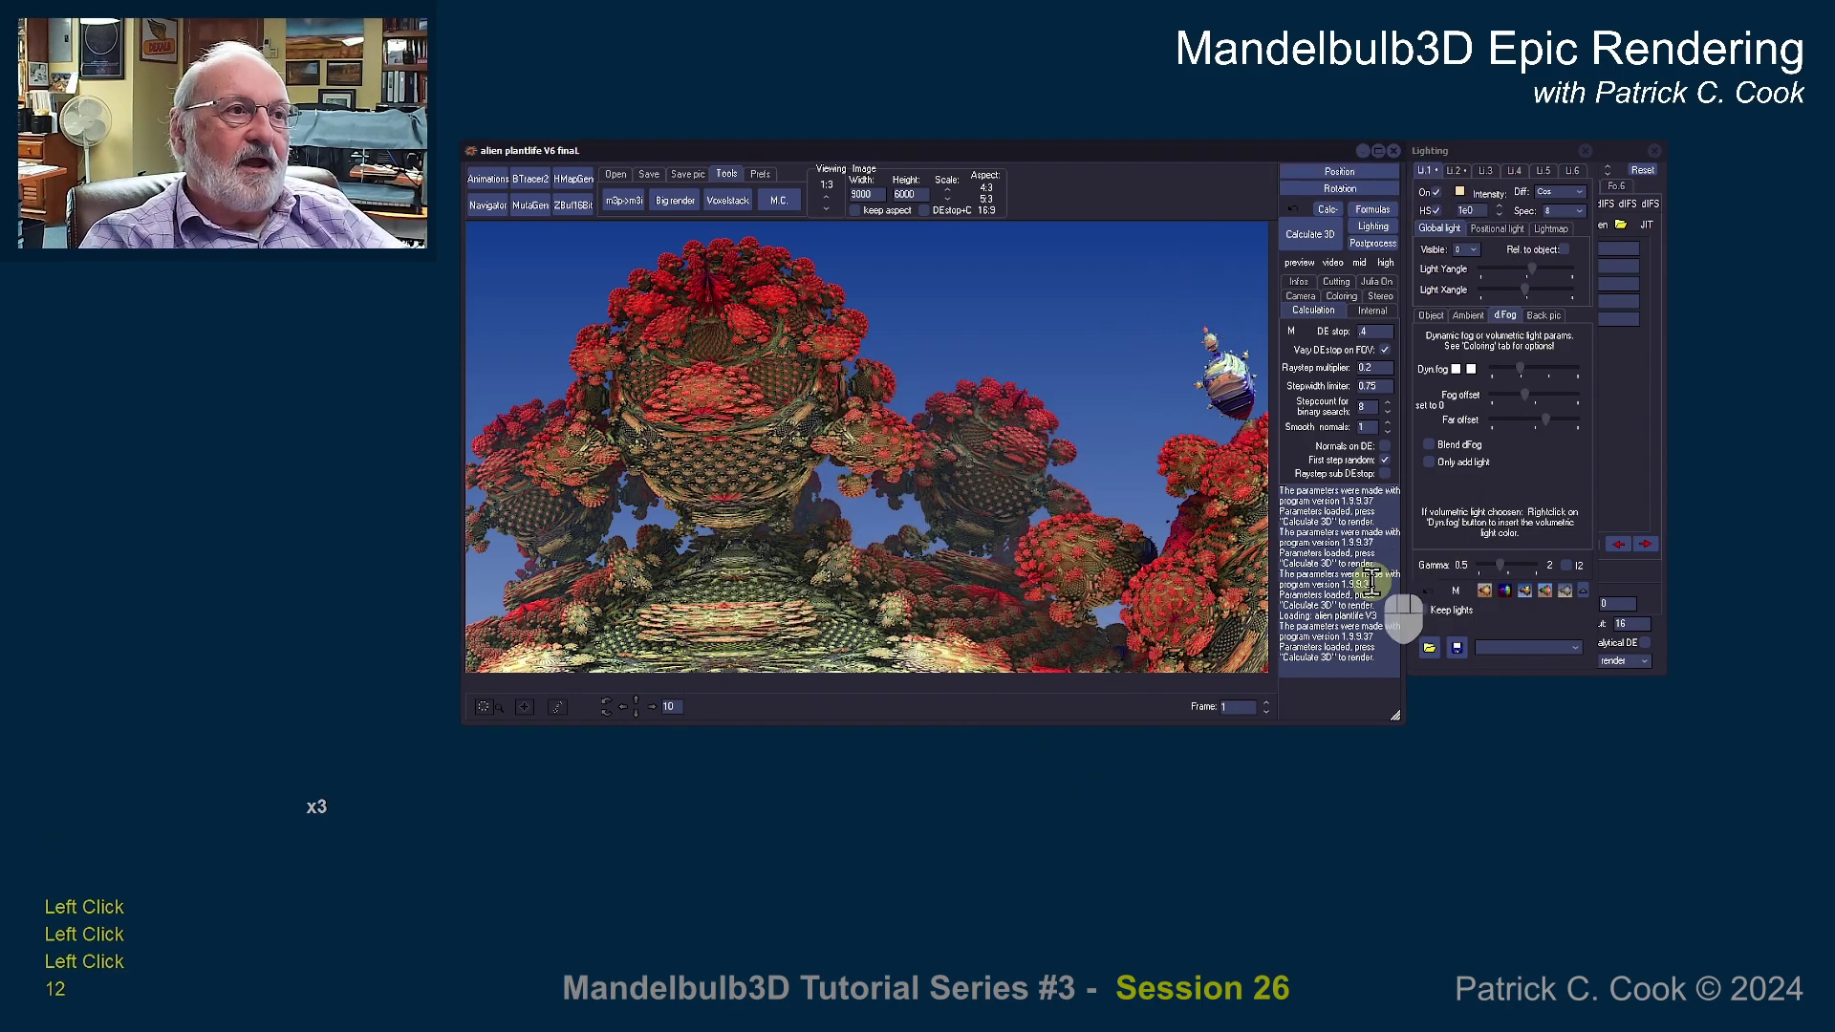
click(690, 203)
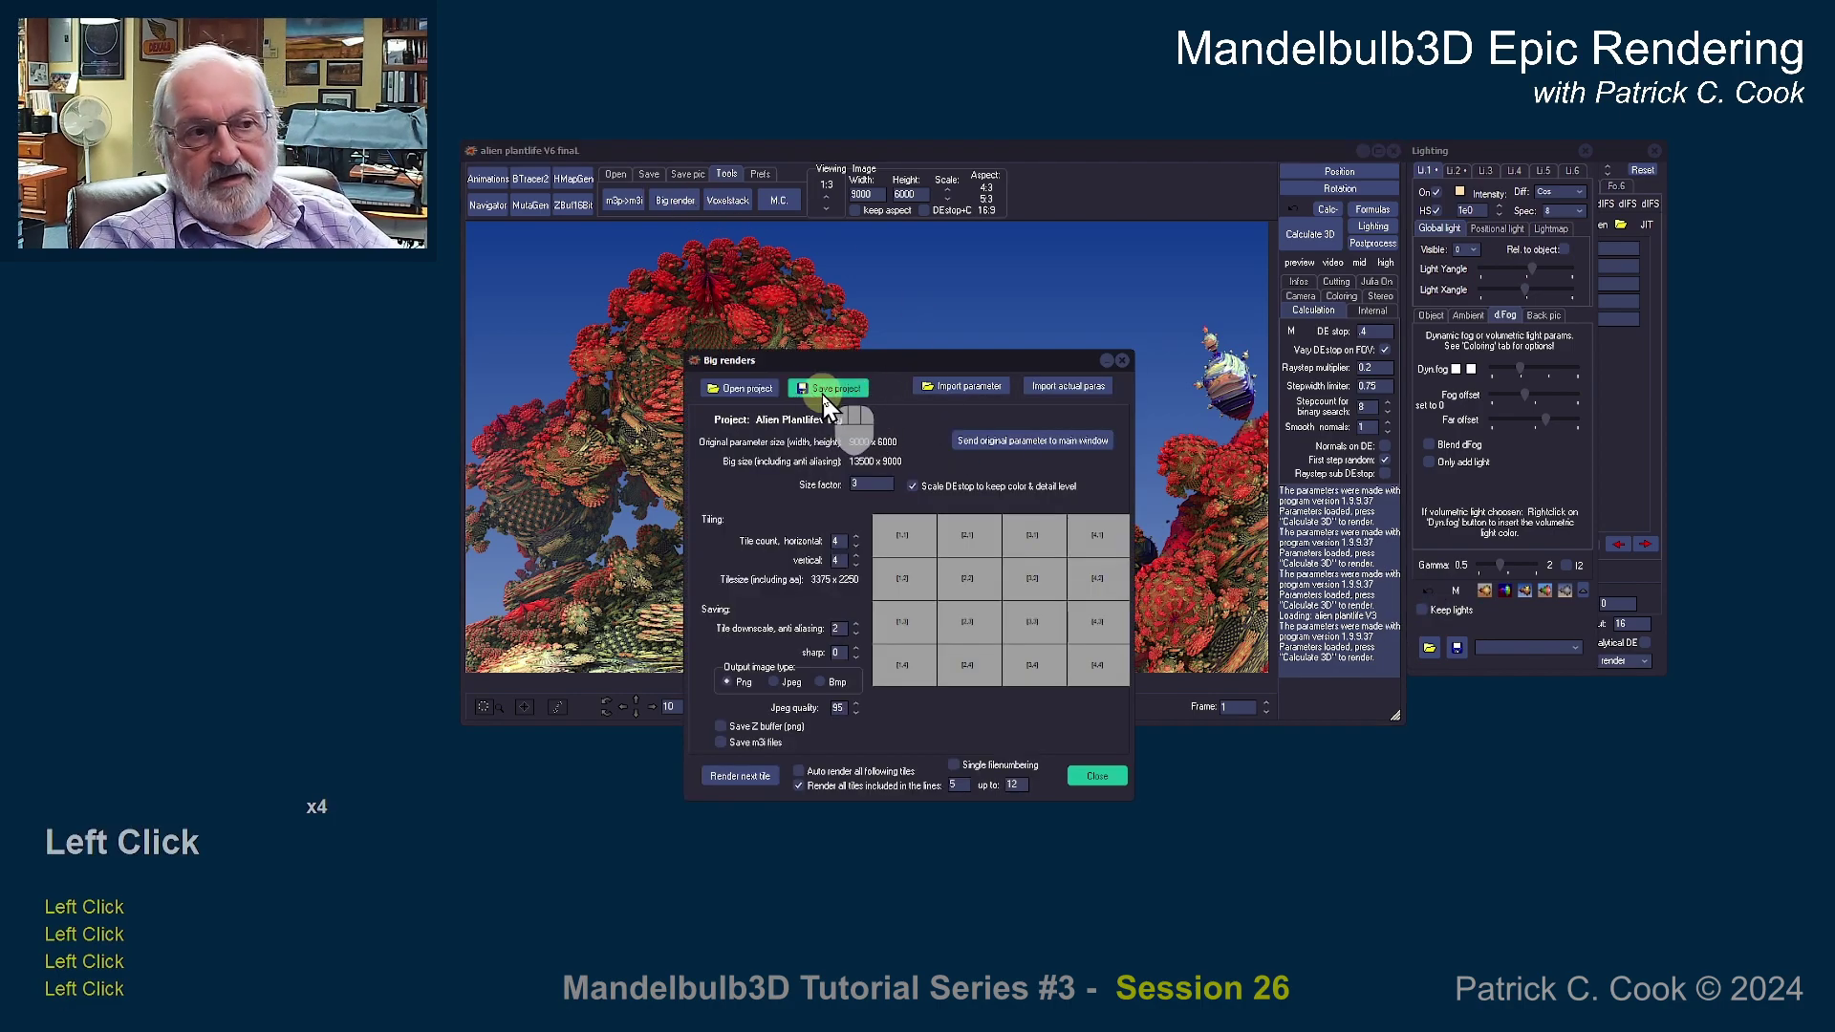